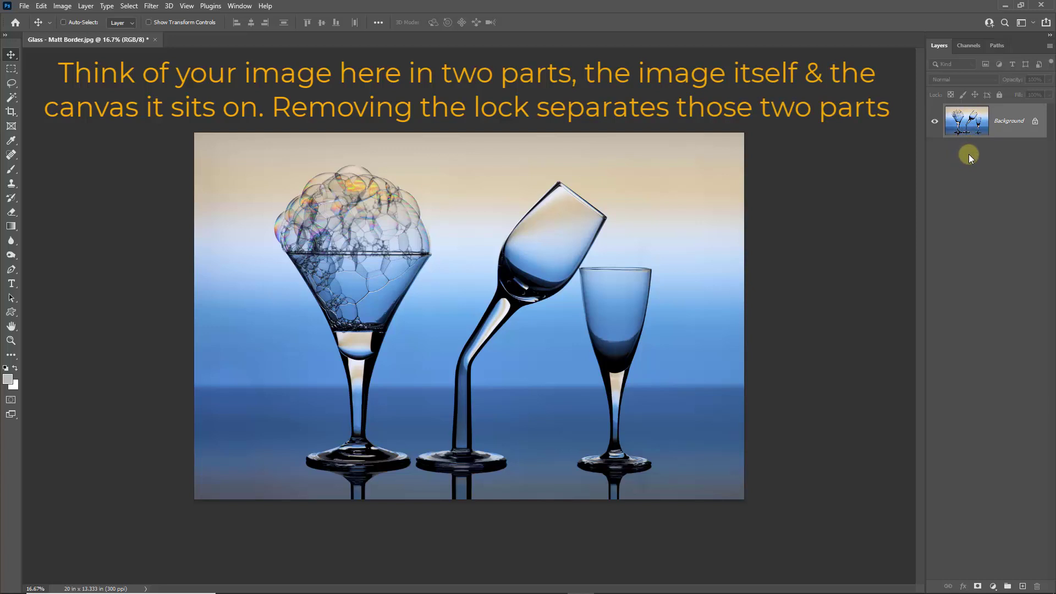
Unlock the Background layer and open the canvas size settings with the width measured in inches
{"action": "left_click", "coordinate": [1036, 122]}
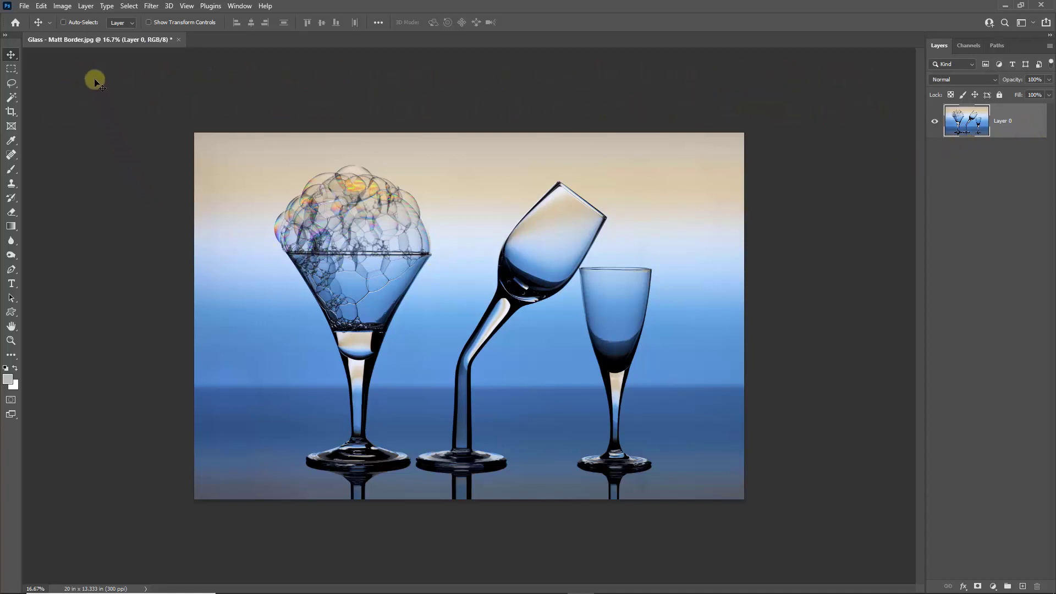
{"action": "left_click", "coordinate": [63, 6]}
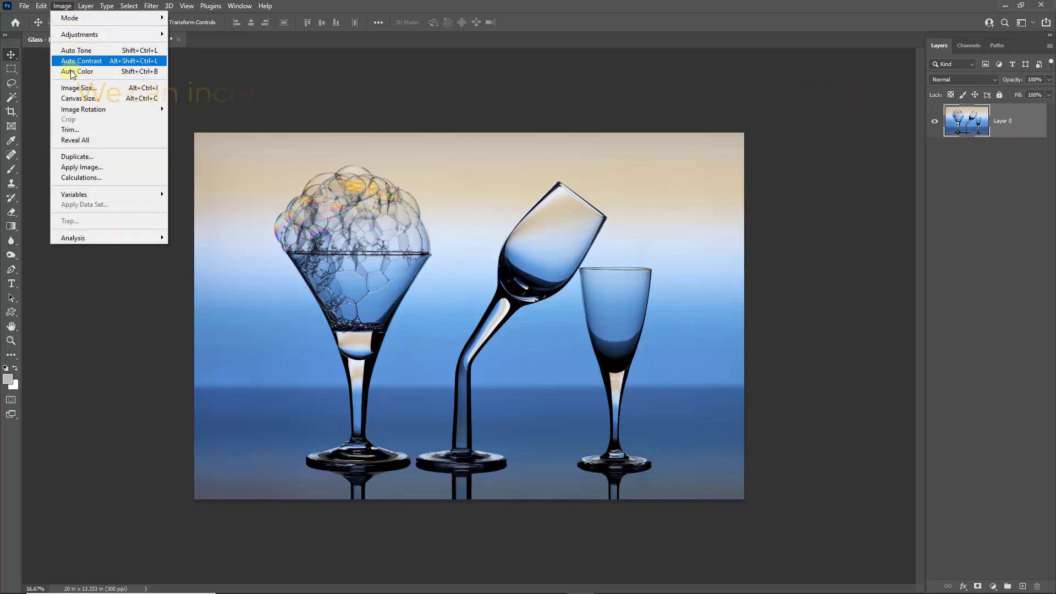
{"action": "left_click", "coordinate": [77, 97]}
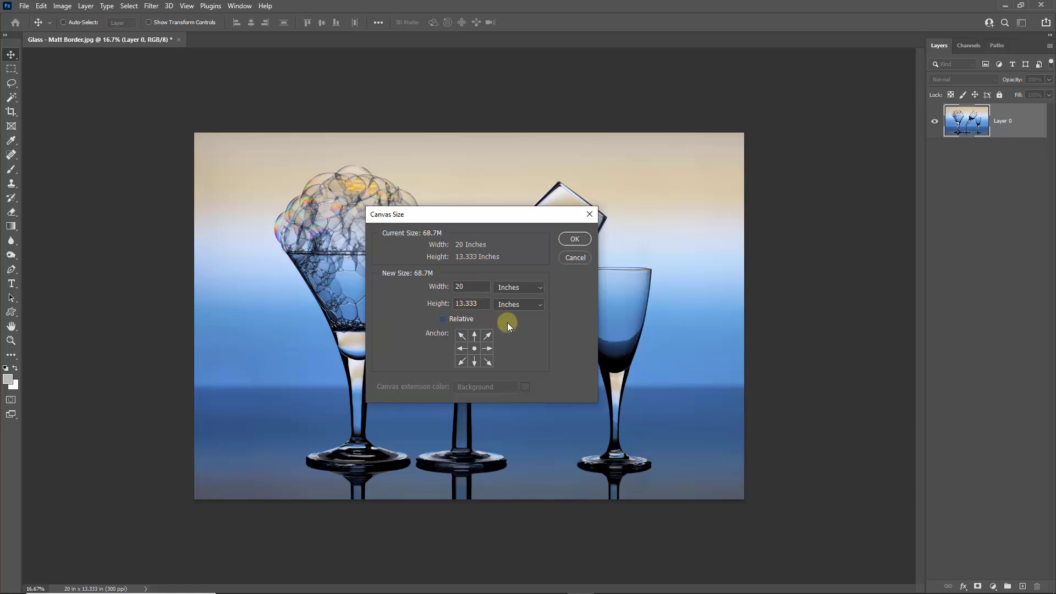
{"action": "left_click", "coordinate": [538, 290]}
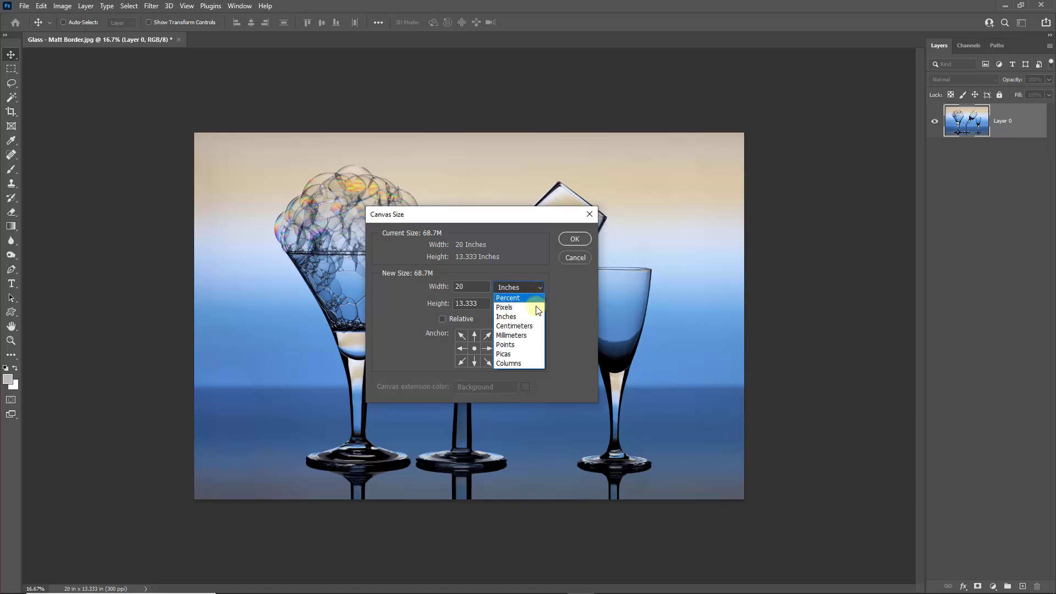
{"action": "left_click", "coordinate": [532, 315]}
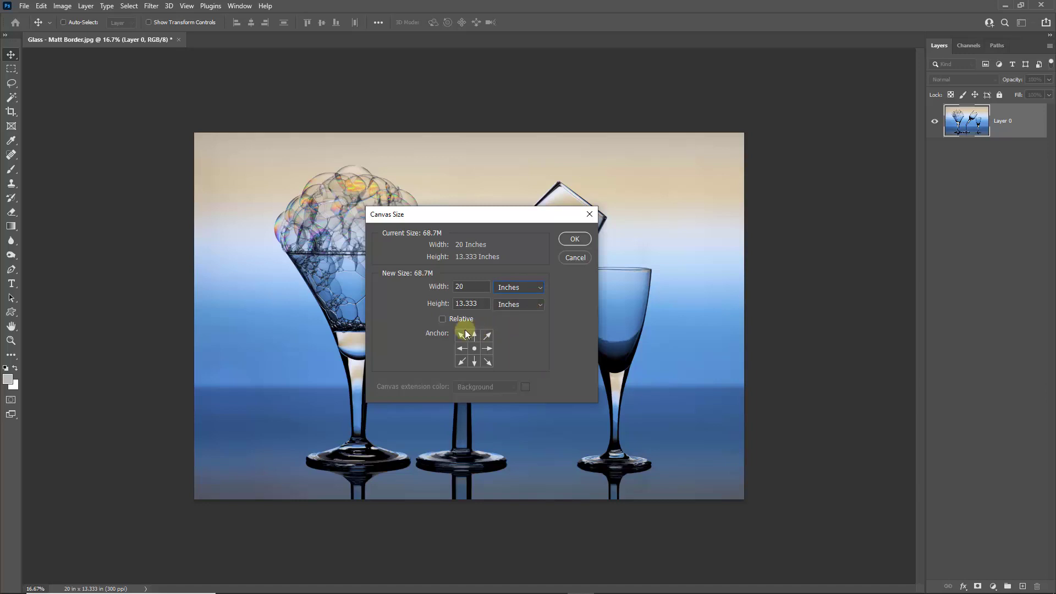
Enlarge the canvas by a relative 4 inches in both width and height, anchored at the centre
{"action": "left_click", "coordinate": [444, 319]}
{"action": "left_click_drag", "start_coordinate": [463, 288], "coordinate": [448, 291]}
{"action": "type", "text": "4"}
{"action": "left_click_drag", "start_coordinate": [466, 306], "coordinate": [438, 308]}
{"action": "type", "text": "4"}
{"action": "left_click", "coordinate": [462, 361]}
{"action": "left_click", "coordinate": [474, 348]}
{"action": "left_click", "coordinate": [575, 240]}
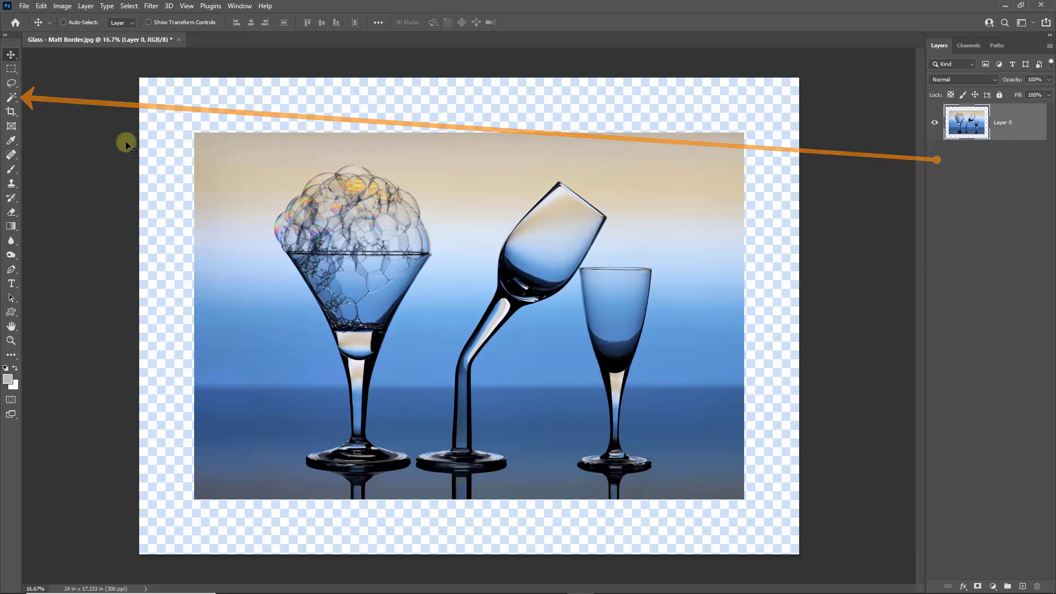
Select the transparent border around the photo with the Magic Wand tool
{"action": "left_click", "coordinate": [18, 101]}
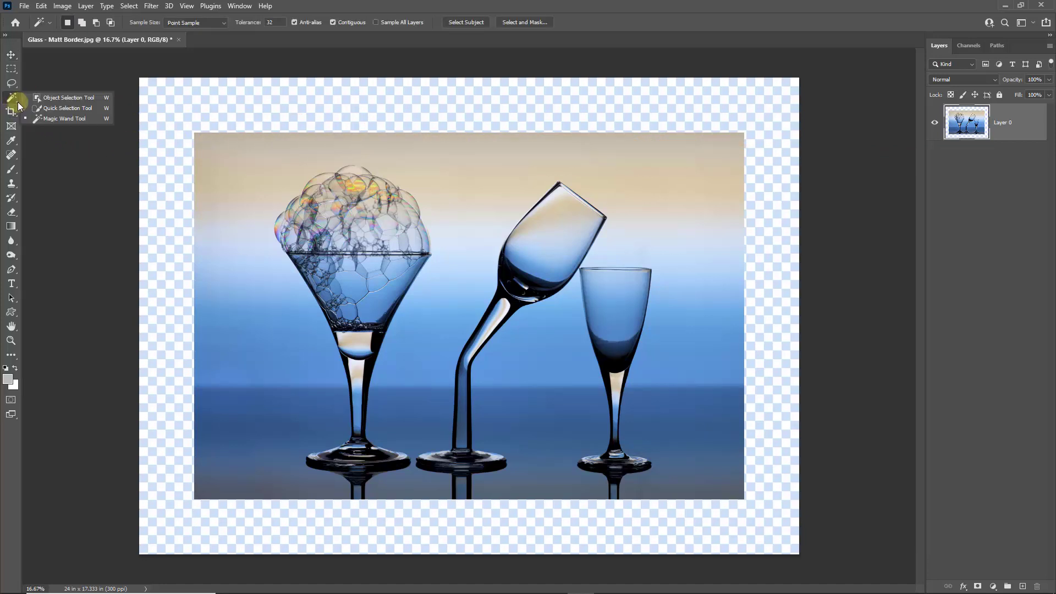
{"action": "left_click", "coordinate": [42, 120]}
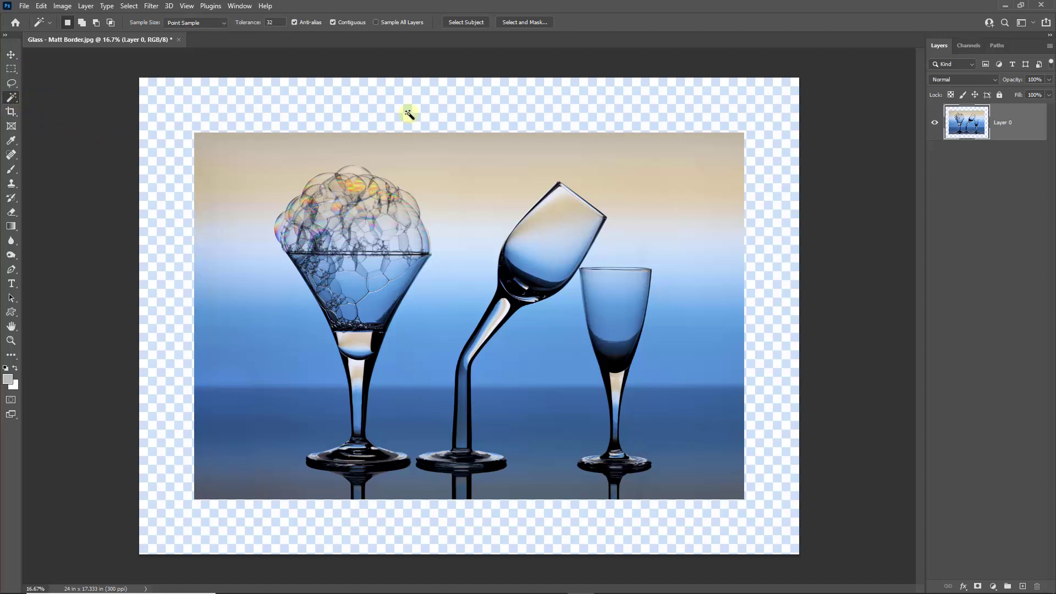
{"action": "left_click", "coordinate": [462, 106]}
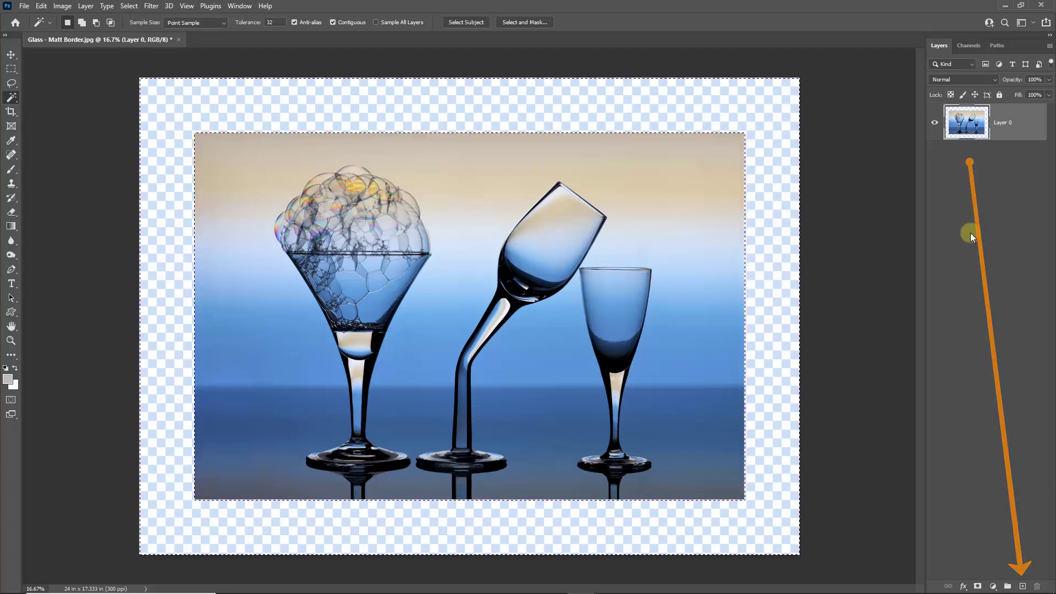
Add a new layer and fill the selected border with black, using the default foreground colour
{"action": "left_click", "coordinate": [1022, 587]}
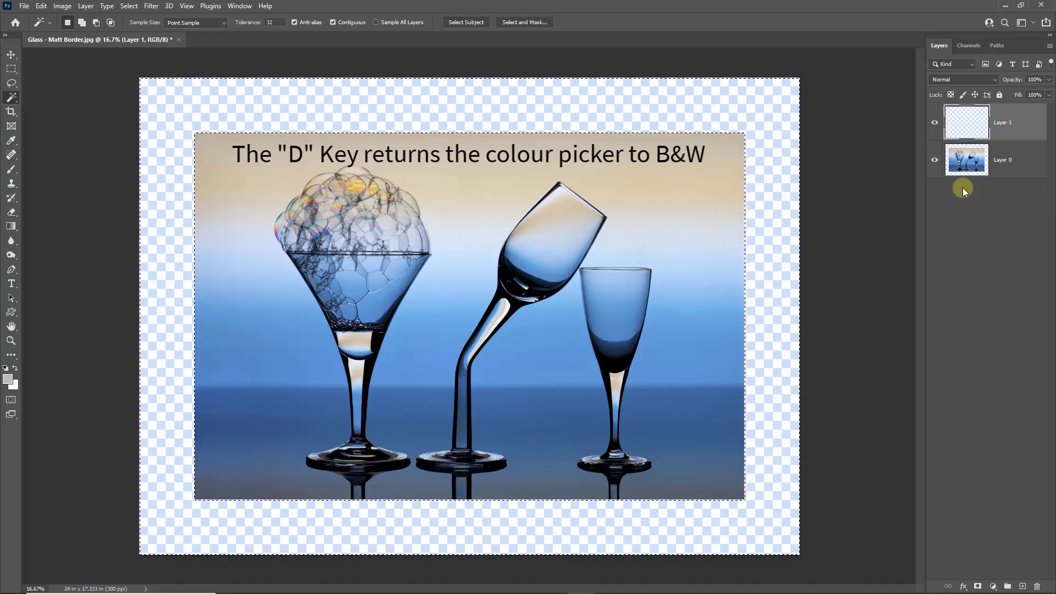
{"action": "key", "text": "d"}
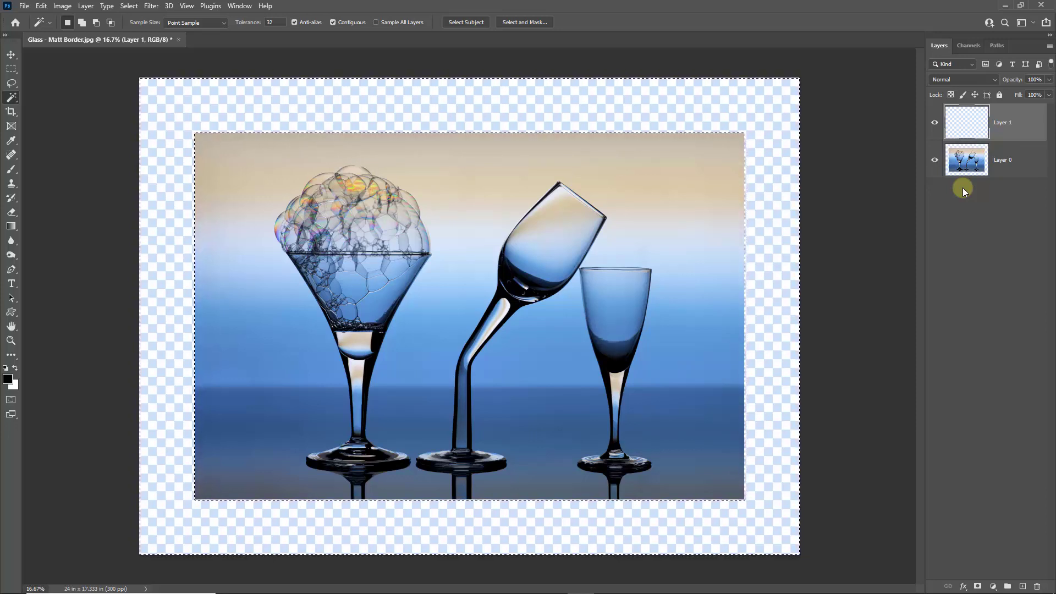
{"action": "key", "text": "x"}
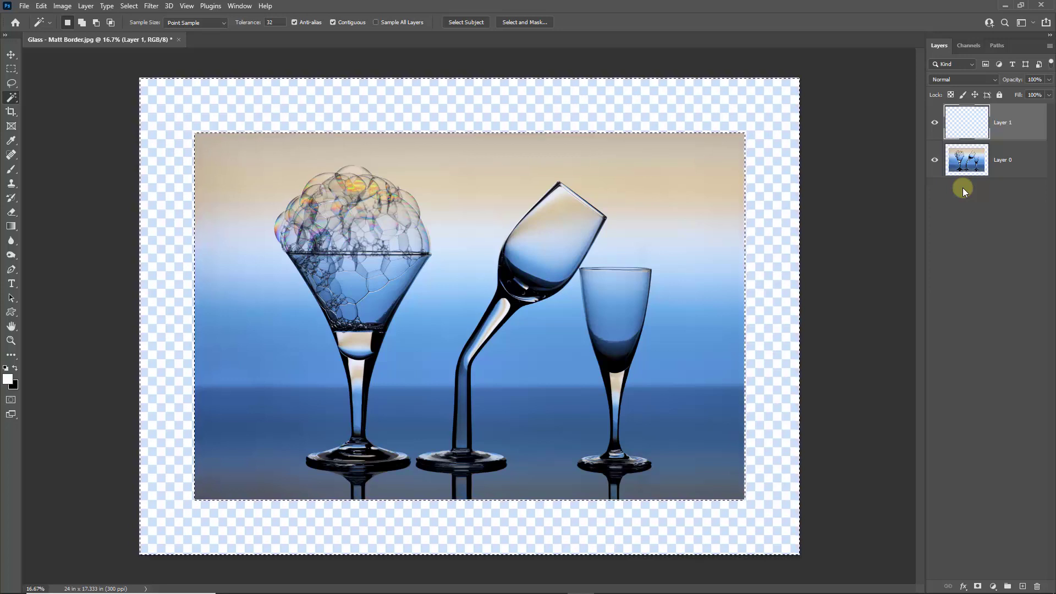
{"action": "key", "text": "x"}
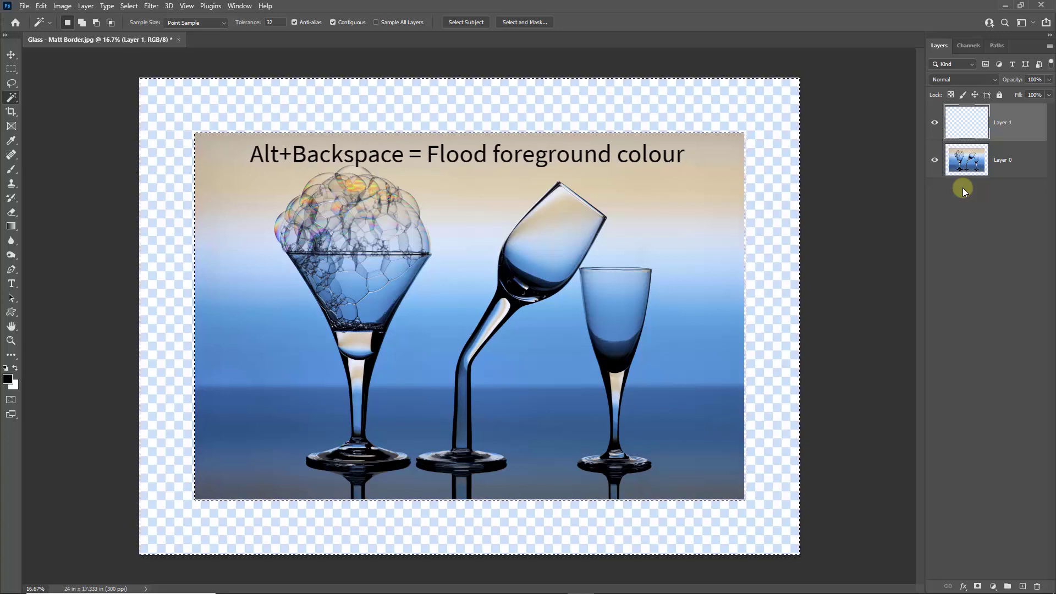
{"action": "key", "text": "alt+BackSpace"}
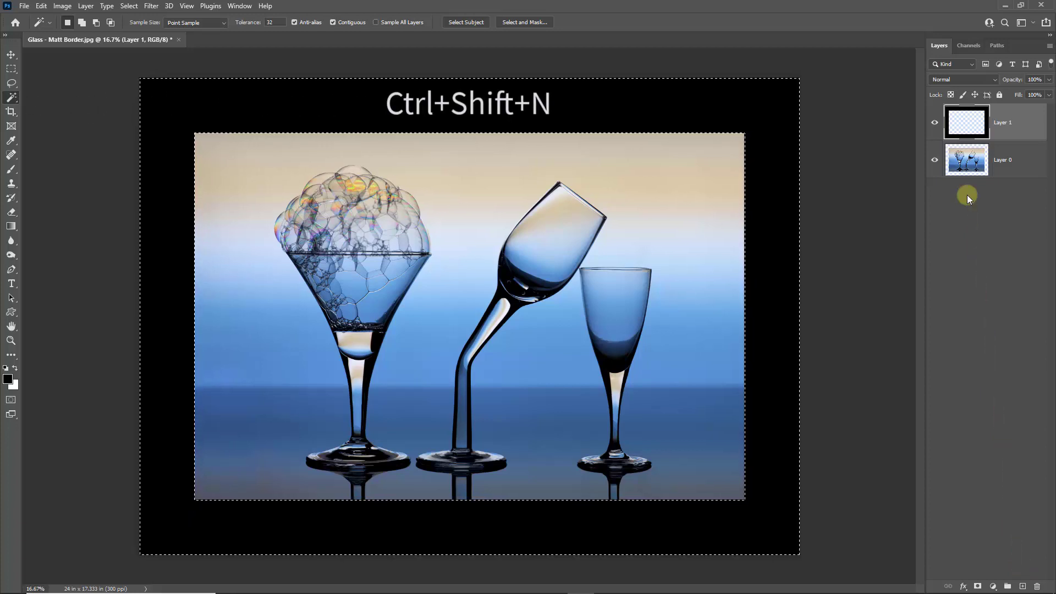
Add another new layer above, fill the selected border with the white background colour, and deselect
{"action": "key", "text": "ctrl+shift+n"}
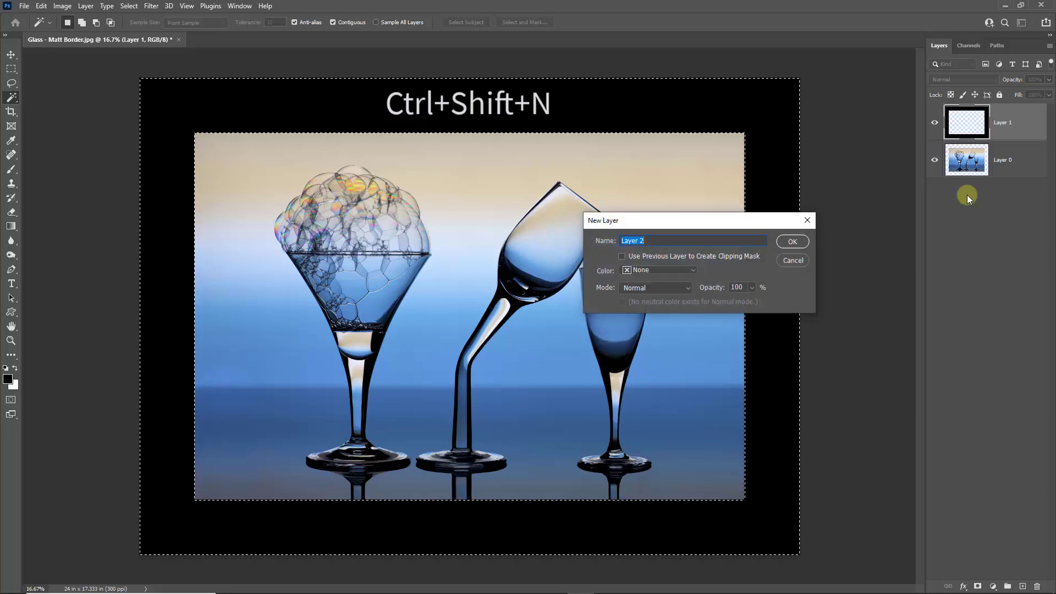
{"action": "key", "text": "Return"}
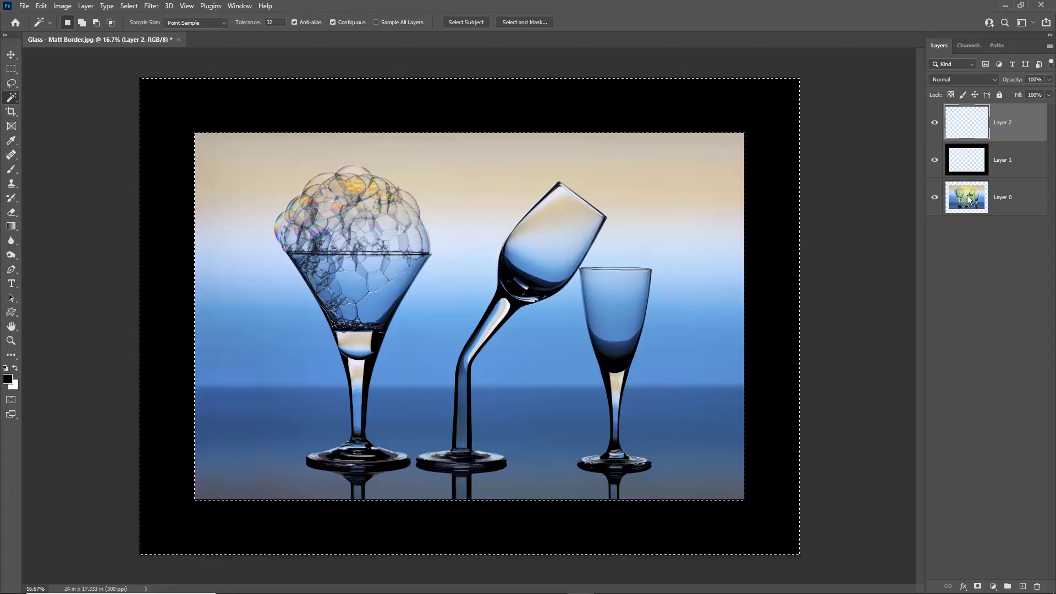
{"action": "key", "text": "ctrl+BackSpace"}
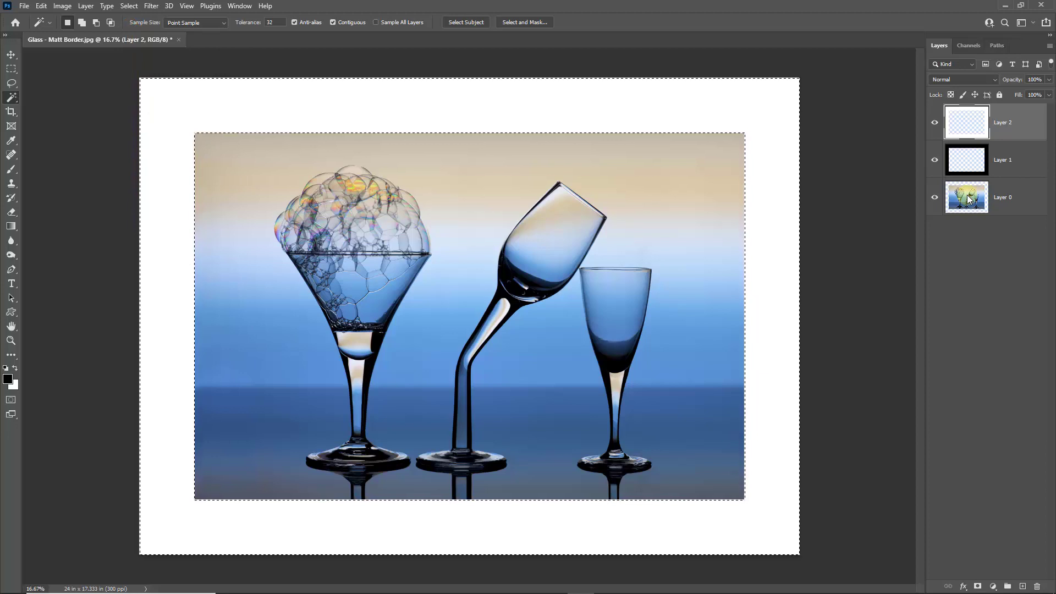
{"action": "key", "text": "ctrl+d"}
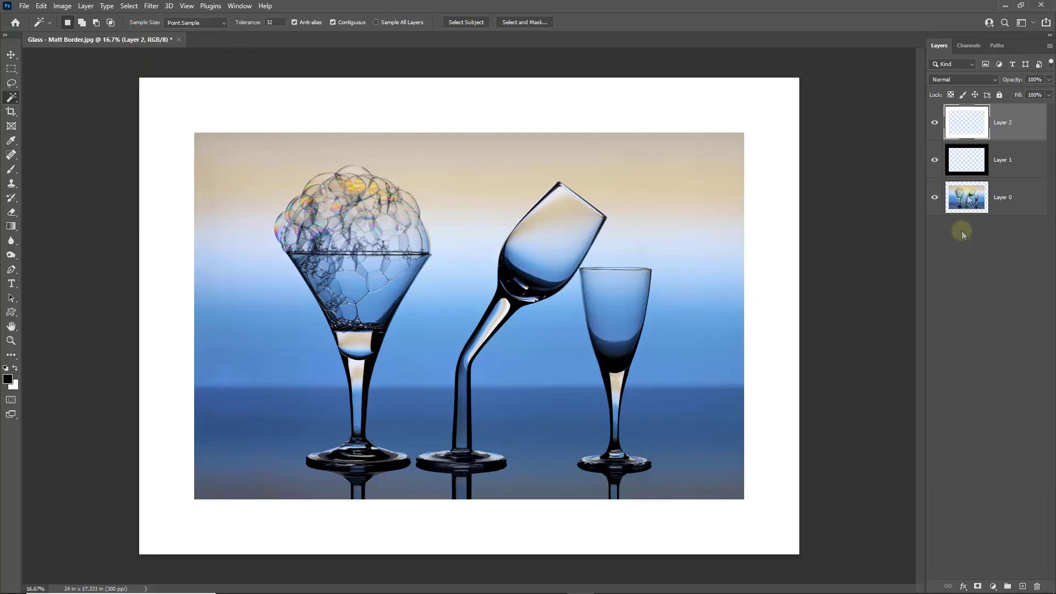
Apply a Gaussian Blur with a radius of 42.9 pixels to the black border on Layer 1
{"action": "left_click", "coordinate": [1008, 162]}
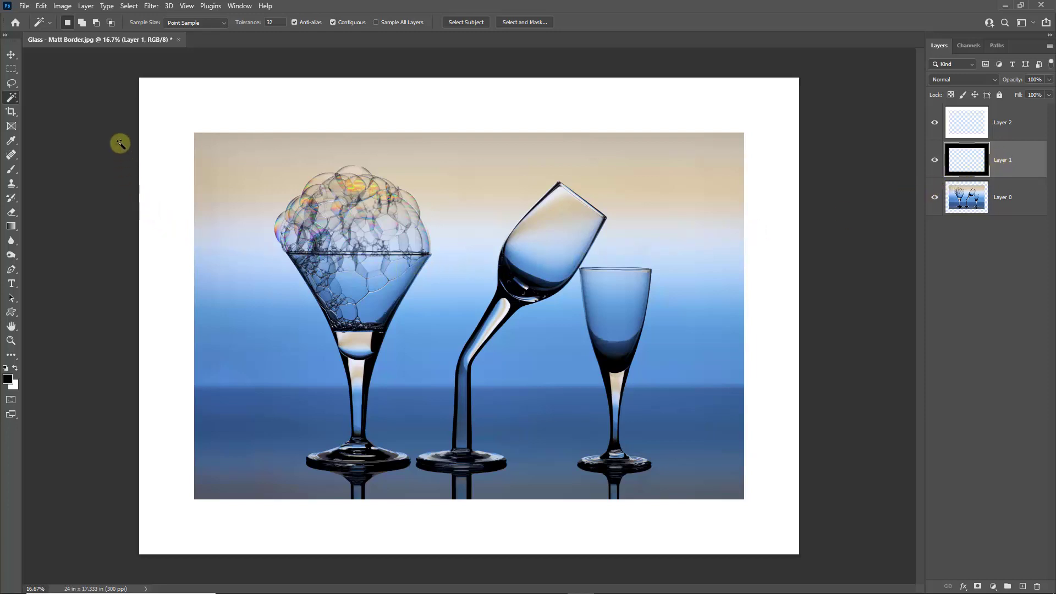
{"action": "left_click", "coordinate": [150, 6]}
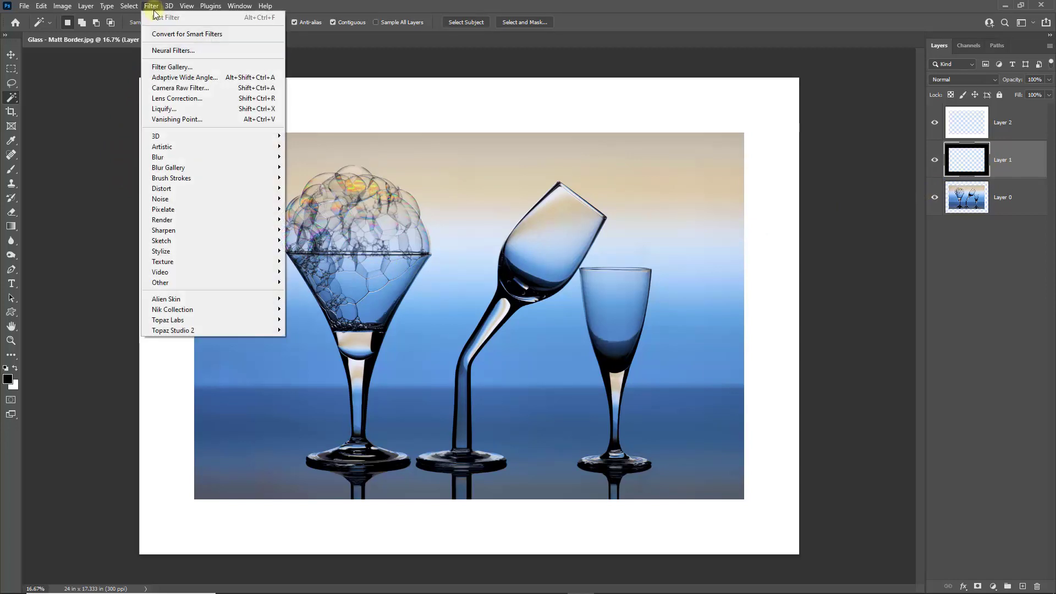
{"action": "mouse_move", "coordinate": [160, 157]}
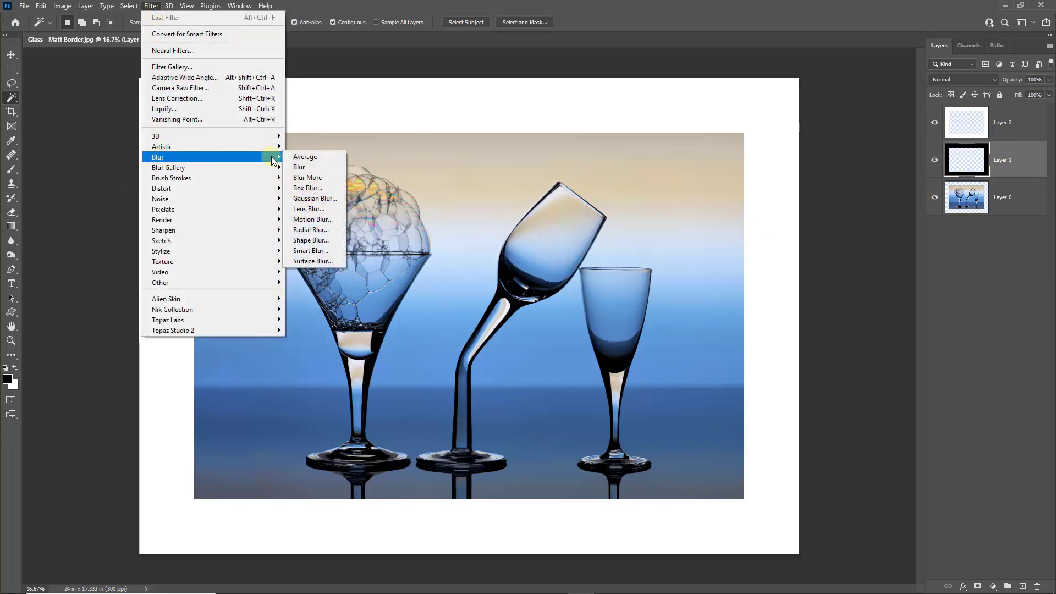
{"action": "left_click", "coordinate": [312, 199]}
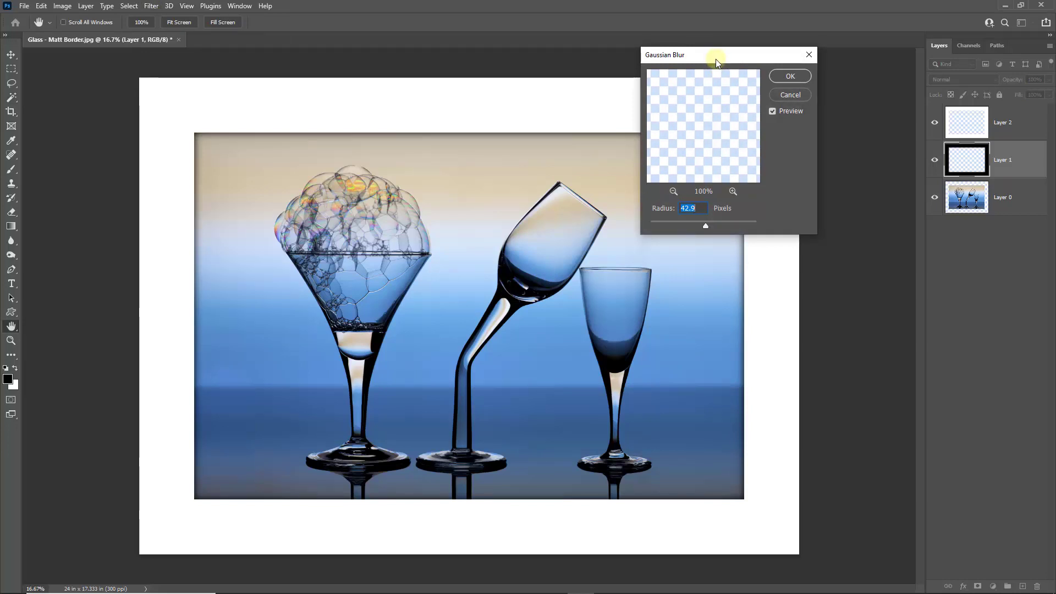
{"action": "left_click_drag", "start_coordinate": [716, 58], "coordinate": [892, 255]}
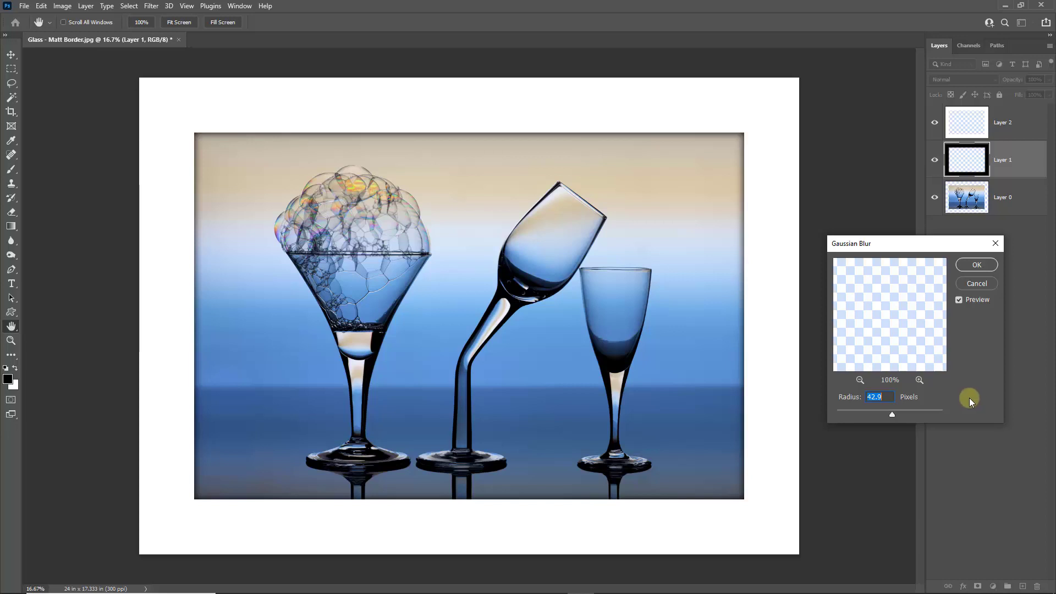
{"action": "left_click", "coordinate": [973, 307]}
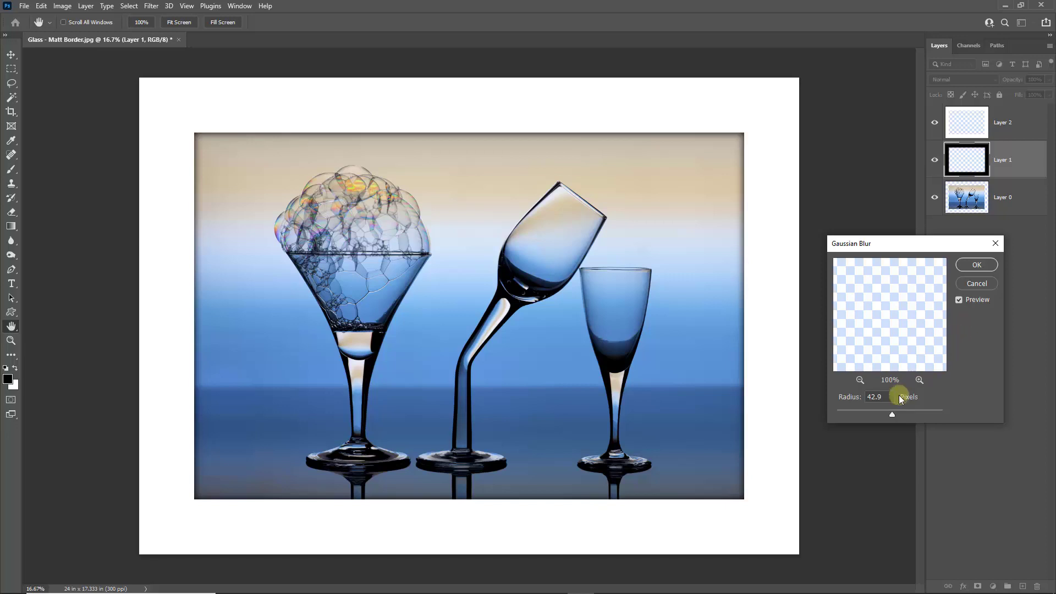
{"action": "left_click", "coordinate": [851, 410]}
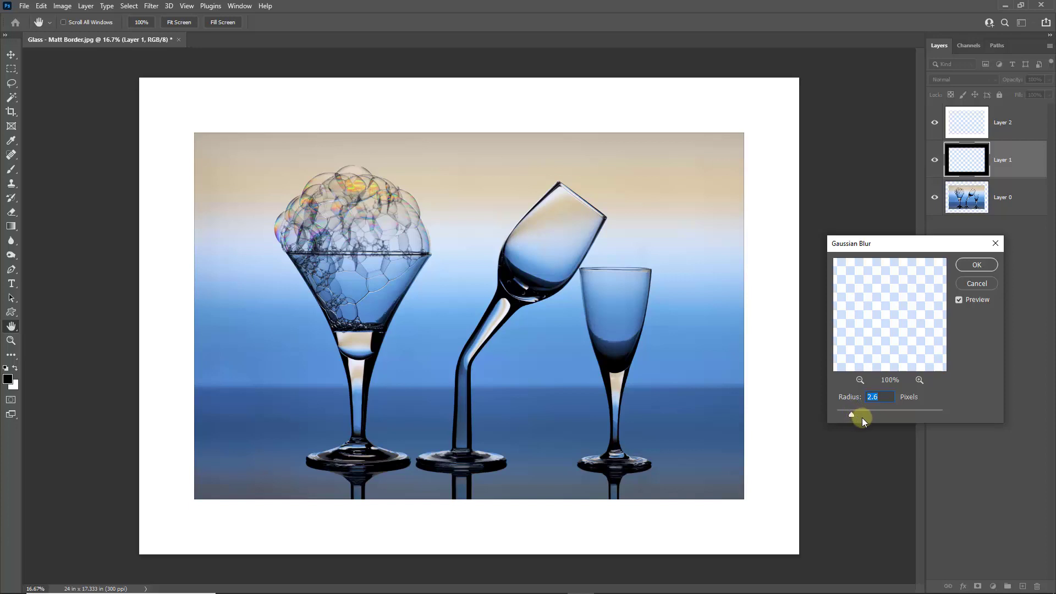
{"action": "left_click_drag", "start_coordinate": [868, 410], "coordinate": [870, 411]}
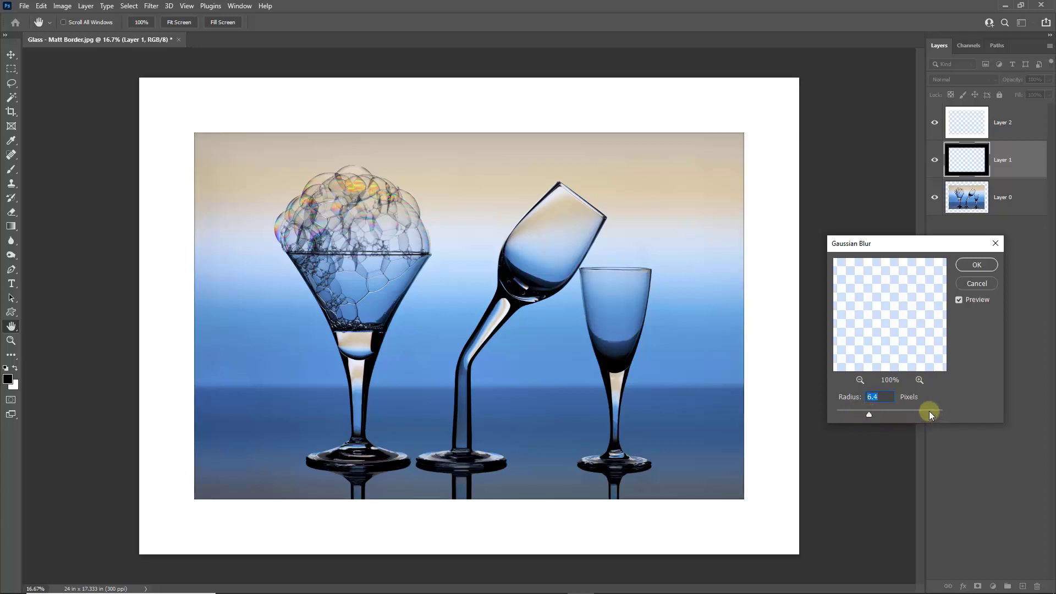
{"action": "left_click", "coordinate": [928, 411]}
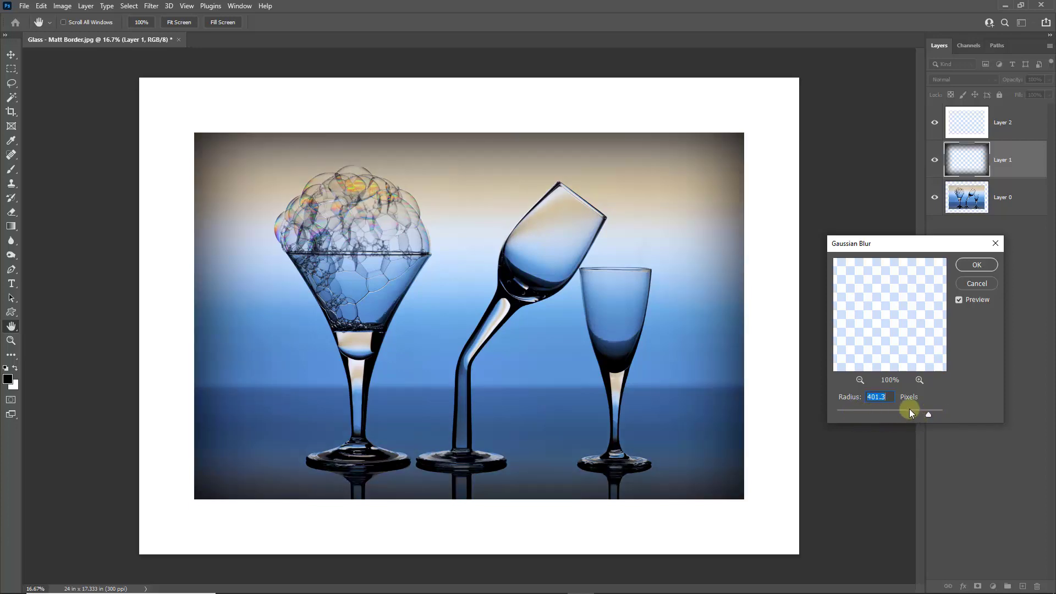
{"action": "left_click", "coordinate": [866, 411]}
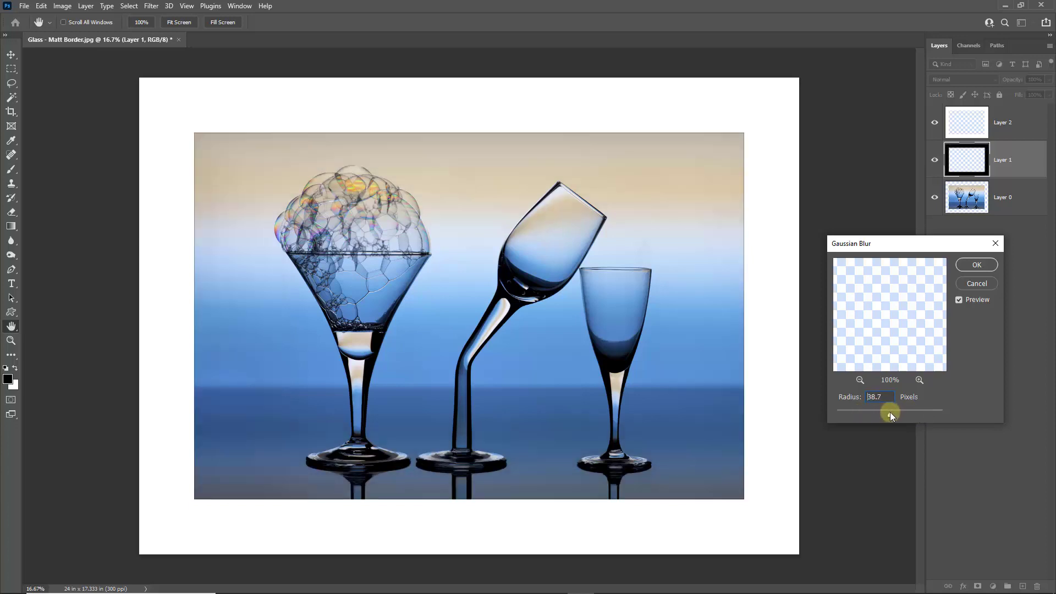
{"action": "left_click_drag", "start_coordinate": [891, 412], "coordinate": [892, 417]}
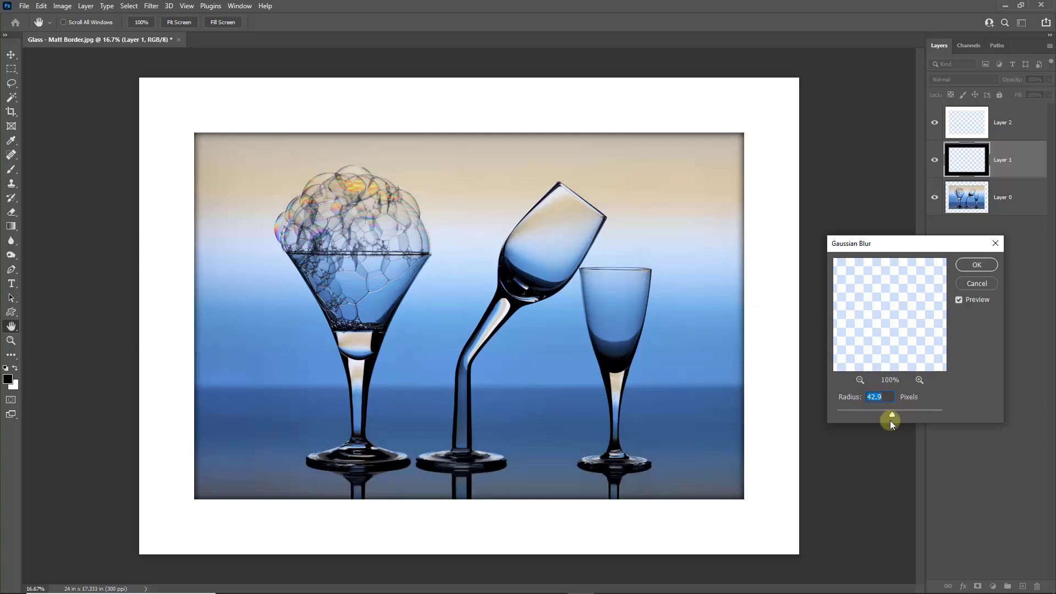
{"action": "left_click", "coordinate": [975, 266]}
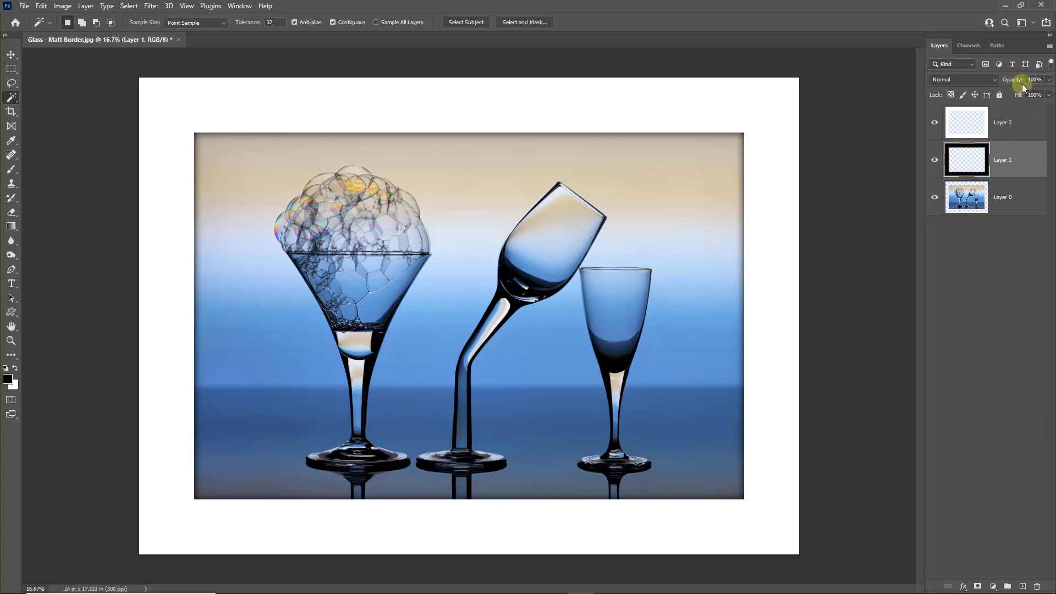
Try the blurred black border layer at 47% opacity and restore it to 100%
{"action": "left_click", "coordinate": [1051, 80]}
{"action": "left_click_drag", "start_coordinate": [1021, 93], "coordinate": [1021, 93]}
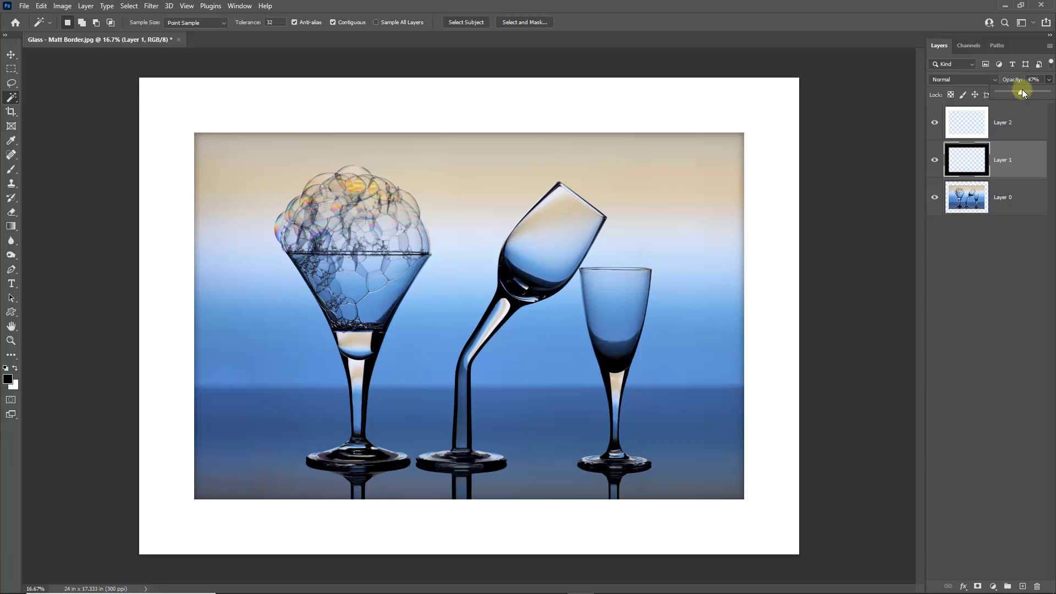
{"action": "left_click_drag", "start_coordinate": [1022, 92], "coordinate": [1048, 92]}
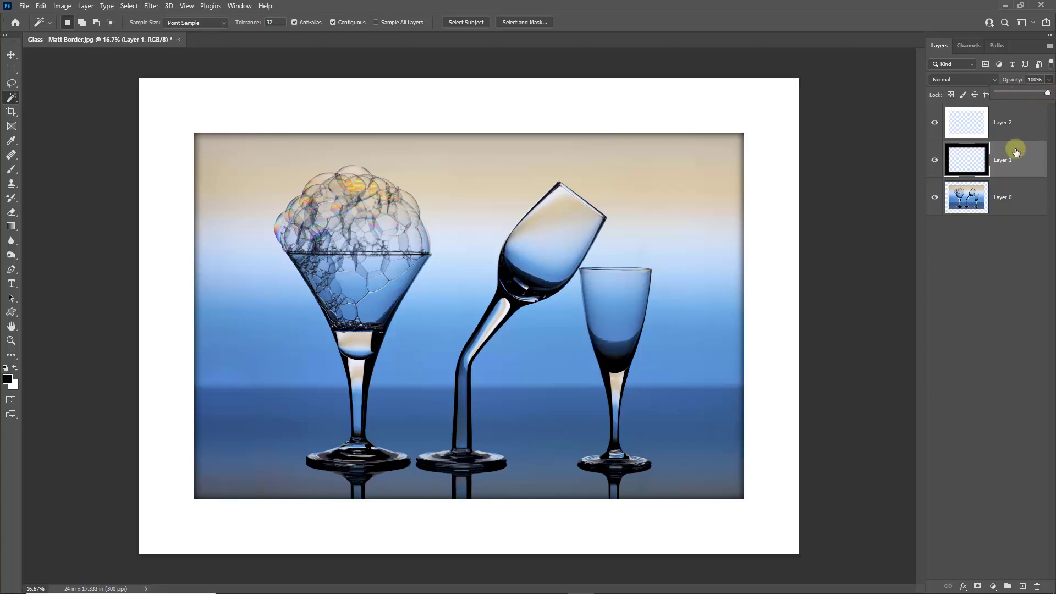
Duplicate the blurred black border layer, Layer 1, and hide the copy
{"action": "key", "text": "v"}
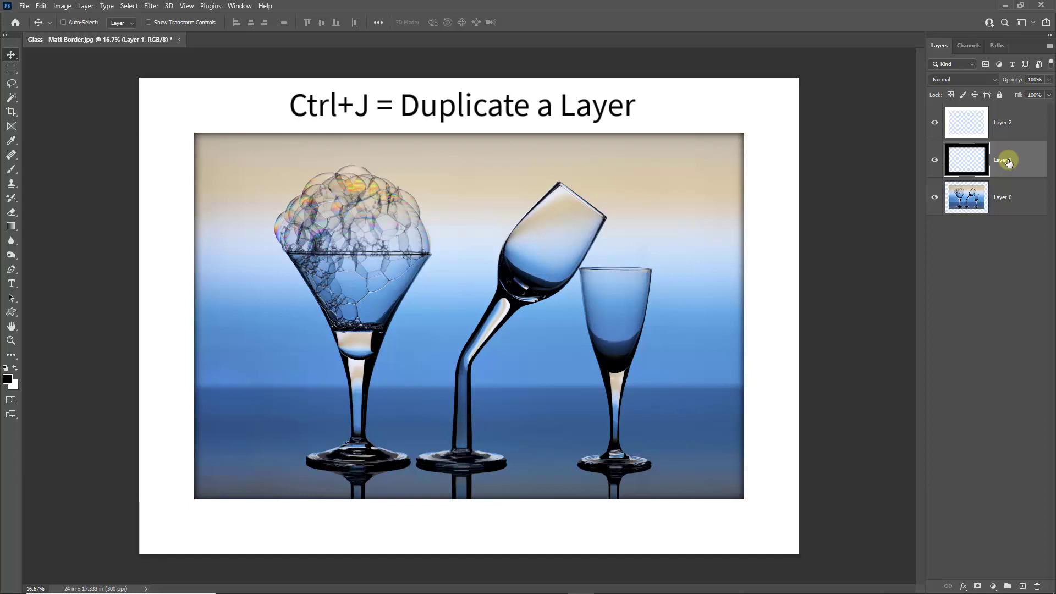
{"action": "key", "text": "ctrl"}
{"action": "key", "text": "ctrl+j"}
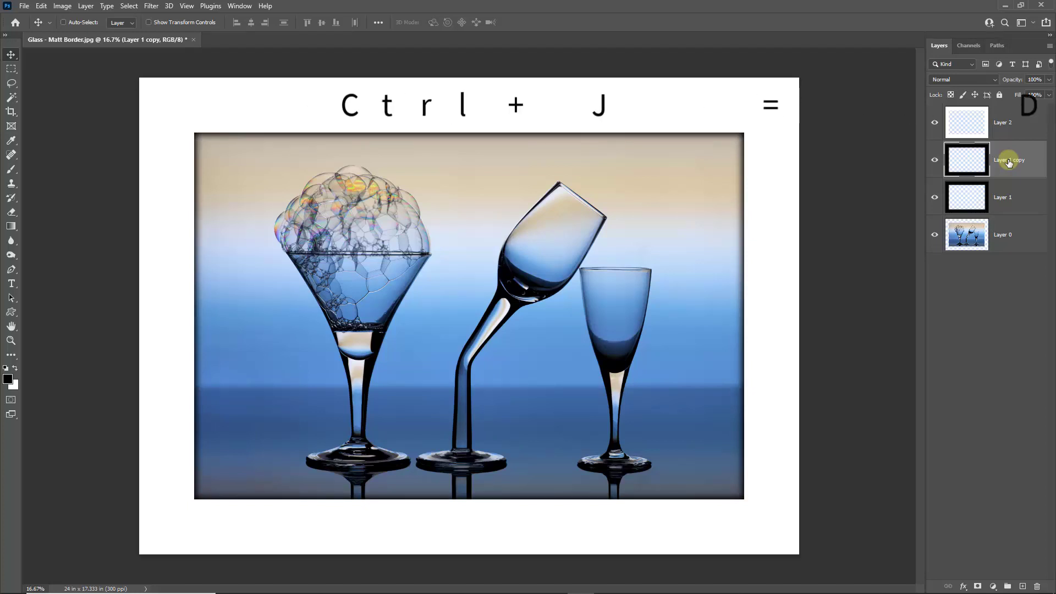
{"action": "left_click", "coordinate": [934, 161]}
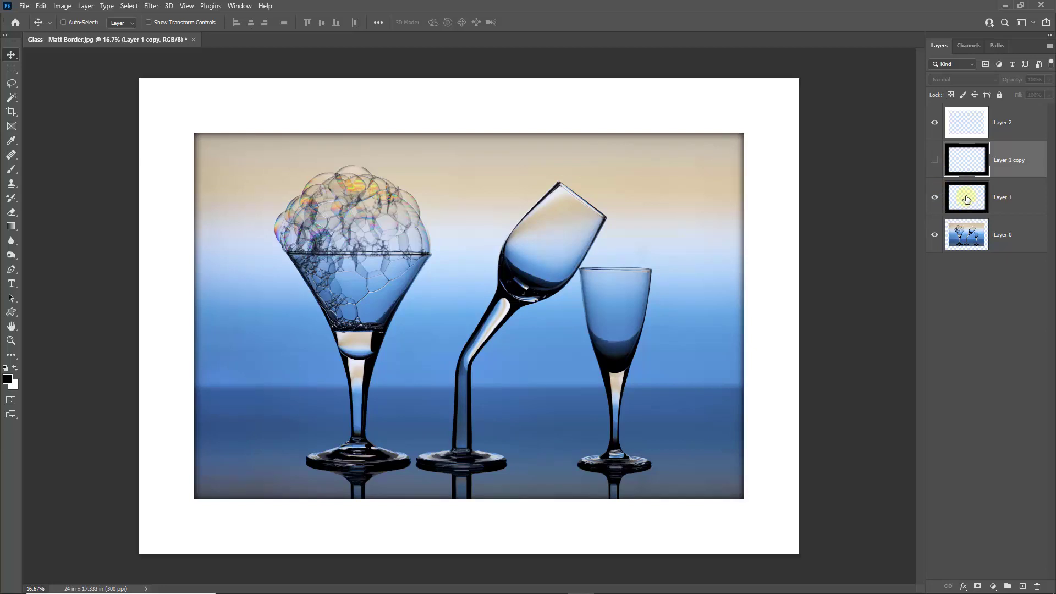
Show the duplicated black border layer, Layer 1 copy, to compare the shadow, and delete the copy
{"action": "left_click", "coordinate": [934, 160]}
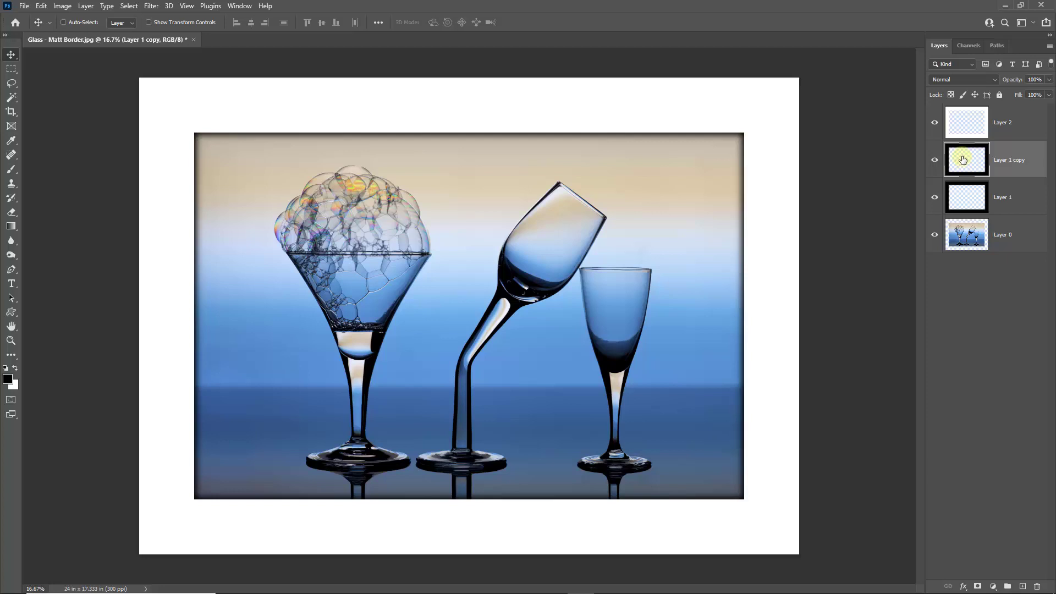
{"action": "left_click_drag", "start_coordinate": [962, 158], "coordinate": [1037, 587]}
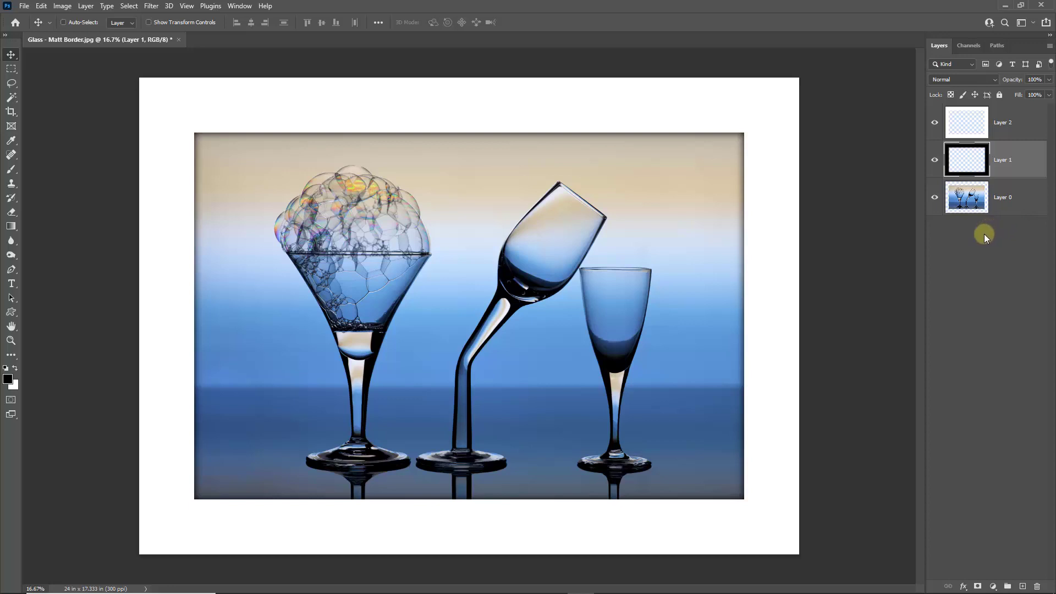
Lock the transparent pixels of Layer 2, hiding Layer 1 and Layer 0 to inspect the transparent area and showing both again
{"action": "left_click", "coordinate": [1002, 121]}
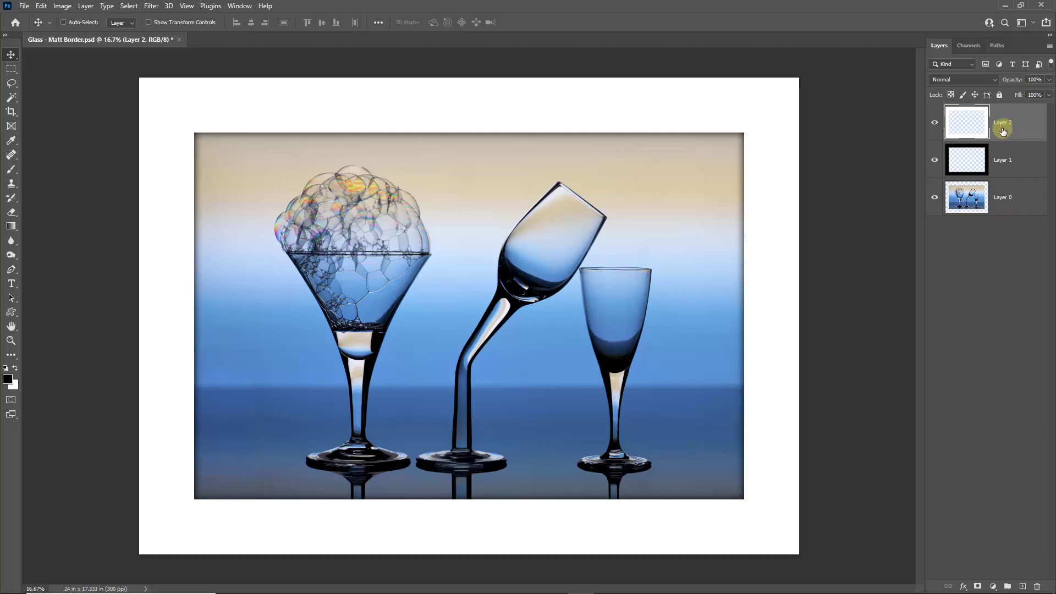
{"action": "left_click", "coordinate": [935, 160]}
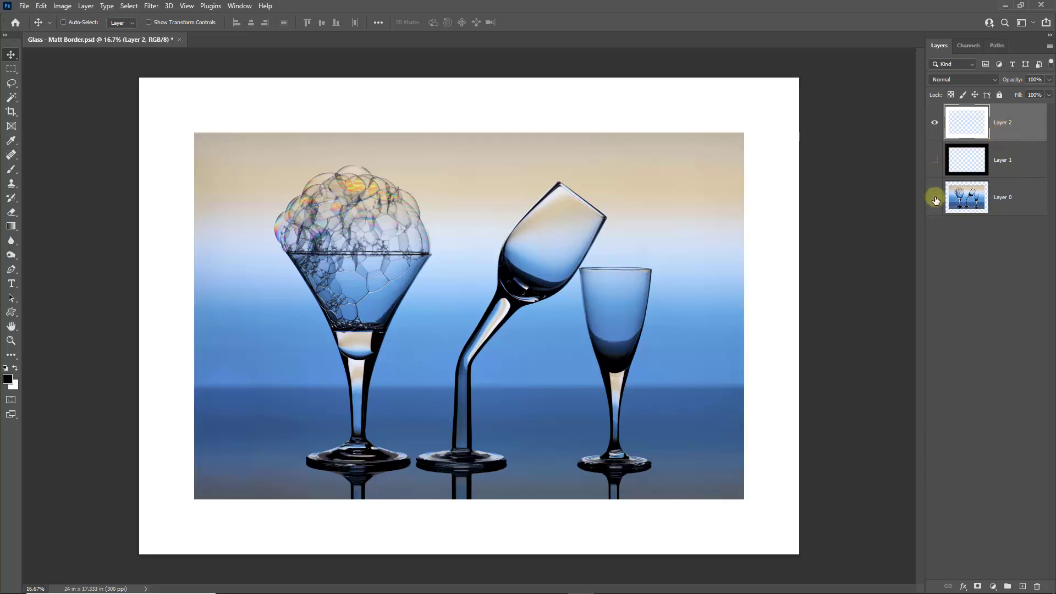
{"action": "left_click", "coordinate": [935, 197]}
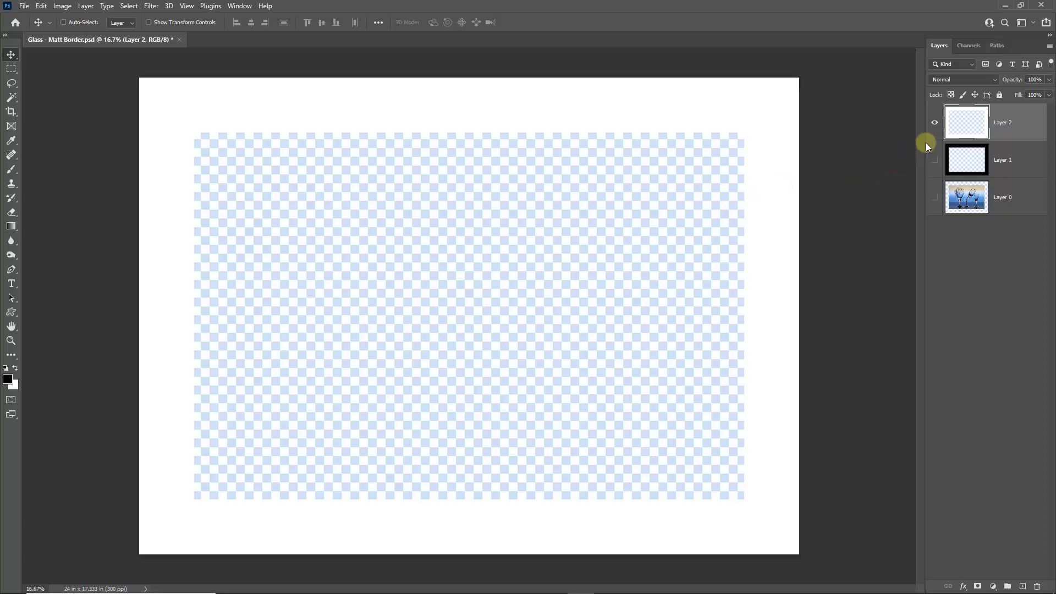
{"action": "left_click", "coordinate": [952, 96]}
{"action": "left_click", "coordinate": [935, 160]}
{"action": "left_click", "coordinate": [934, 198]}
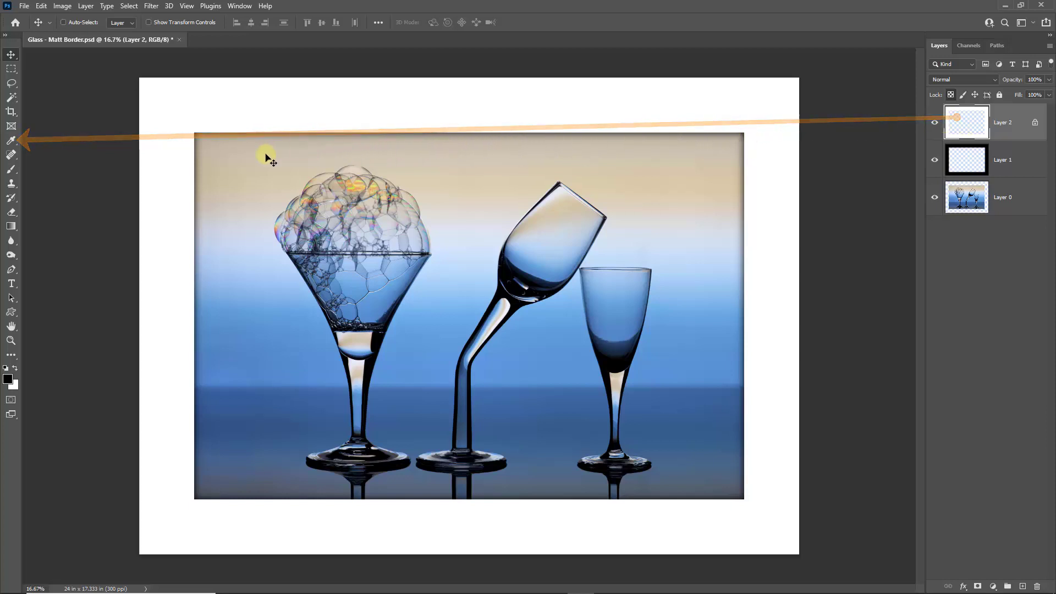
Activate the Eyedropper tool and check its sample size options, keeping Point Sample
{"action": "left_click", "coordinate": [11, 141]}
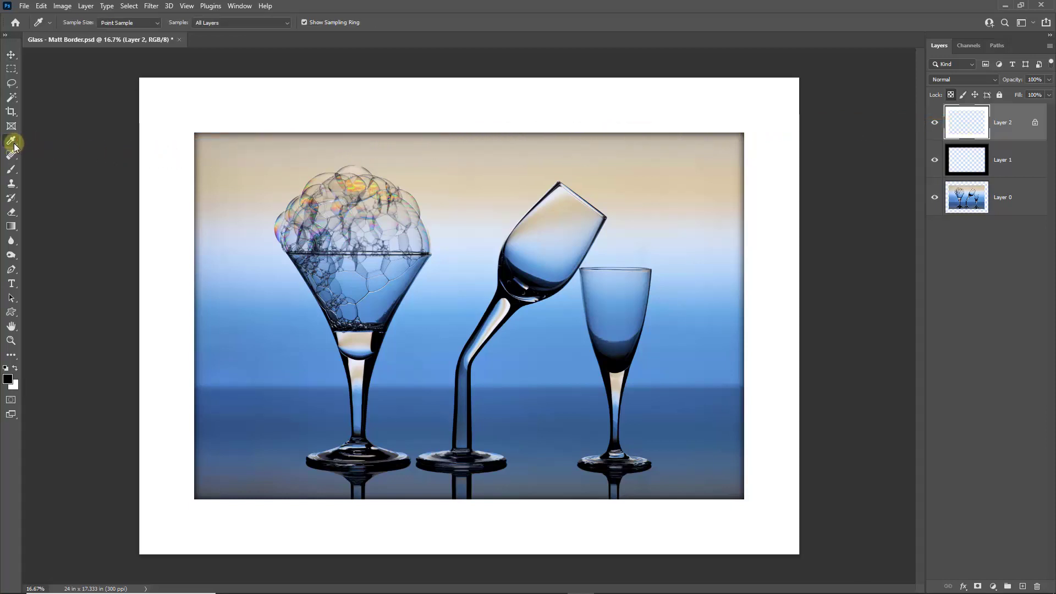
{"action": "left_click_drag", "start_coordinate": [13, 146], "coordinate": [51, 144]}
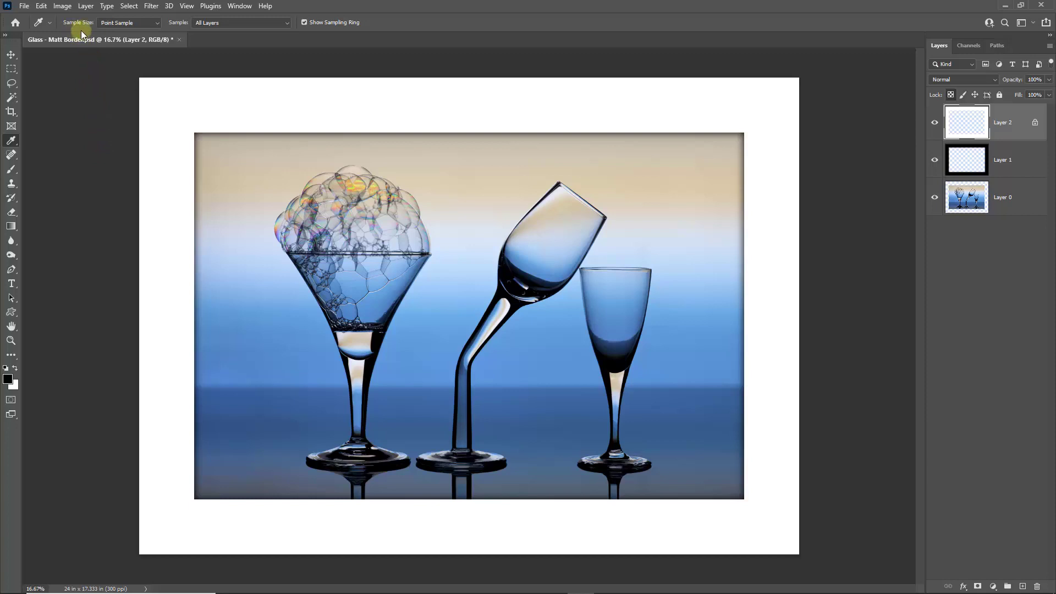
{"action": "left_click", "coordinate": [157, 24]}
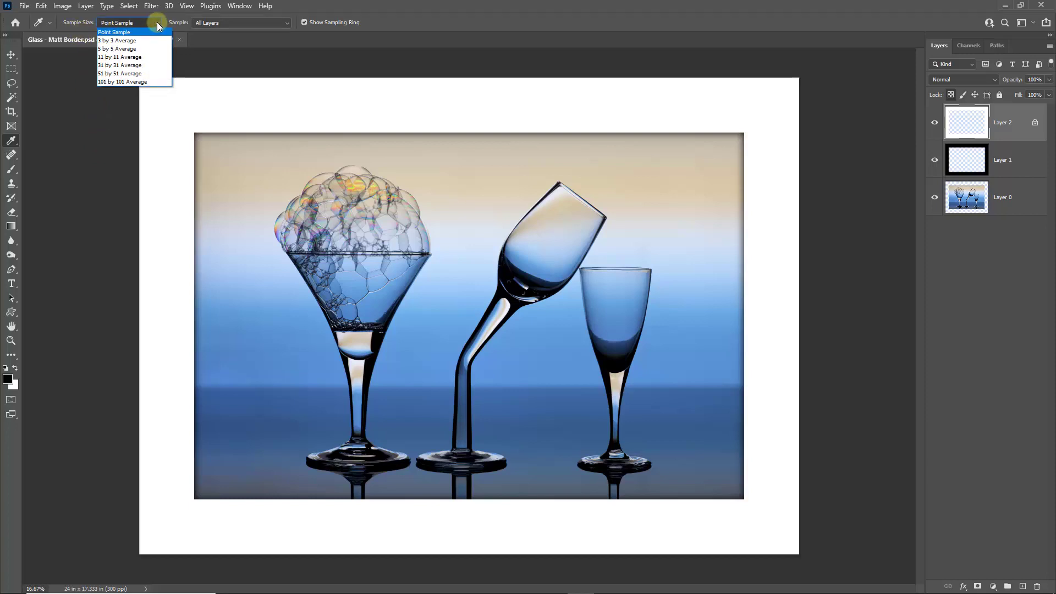
{"action": "left_click", "coordinate": [159, 24]}
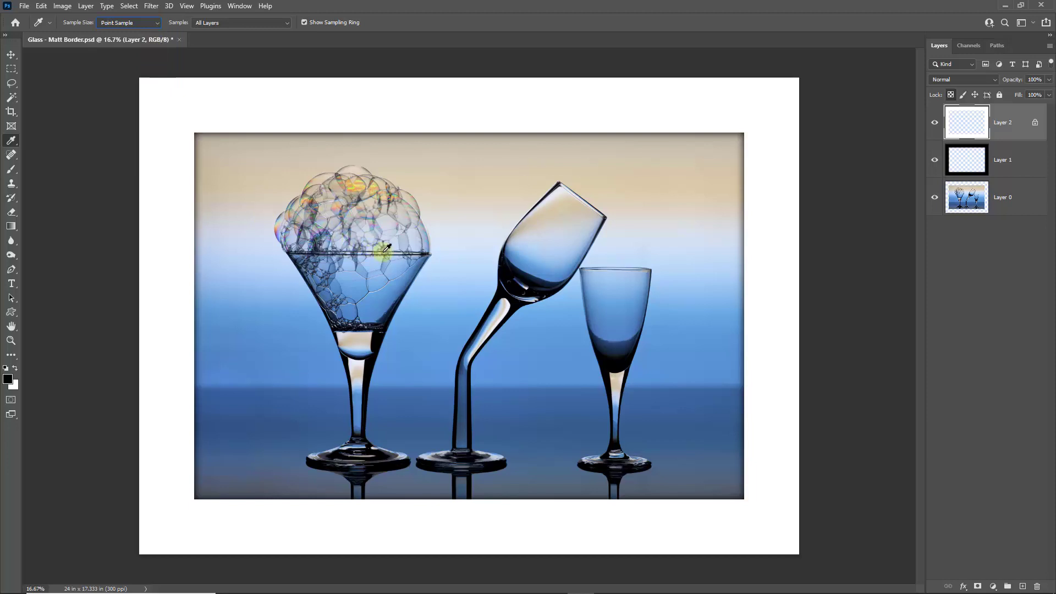
Try filling the Layer 2 border with beige, pale lavender, bright blue and dark blue sampled in turn from the photo
{"action": "left_click", "coordinate": [466, 251]}
{"action": "left_click", "coordinate": [659, 203]}
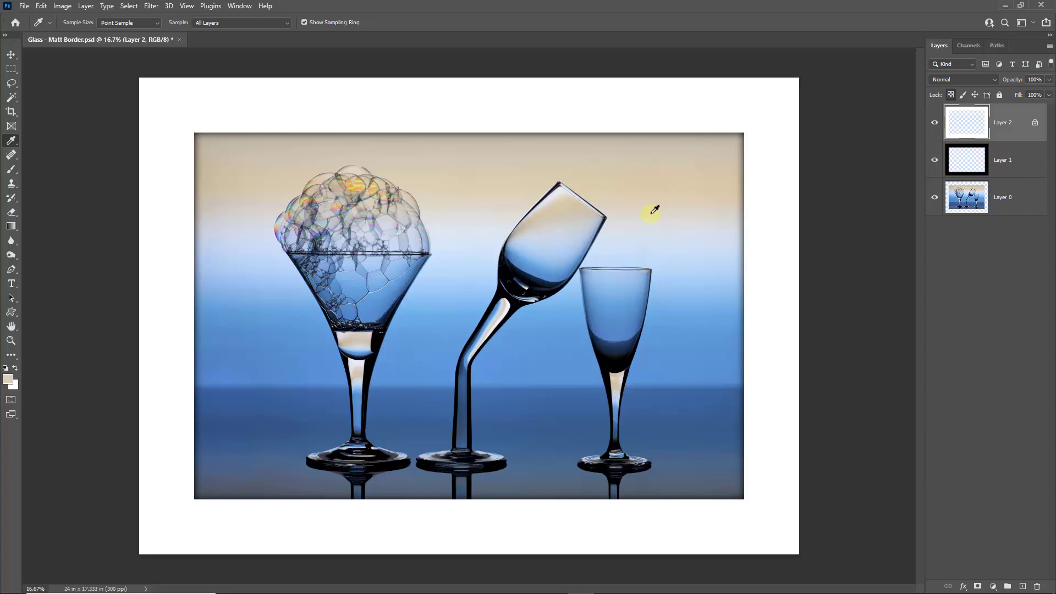
{"action": "key", "text": "alt+BackSpace"}
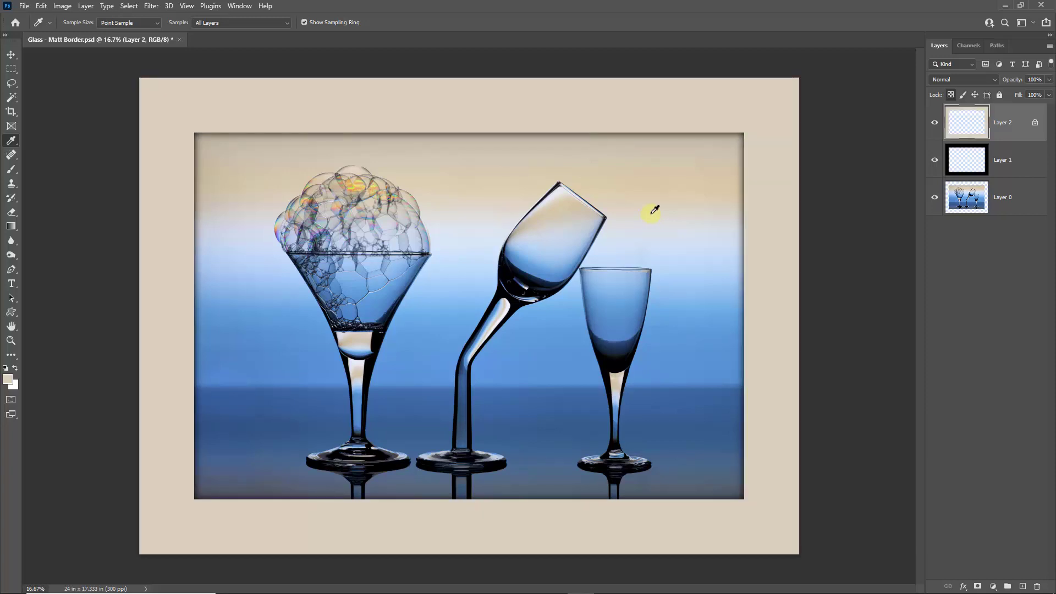
{"action": "left_click", "coordinate": [466, 233]}
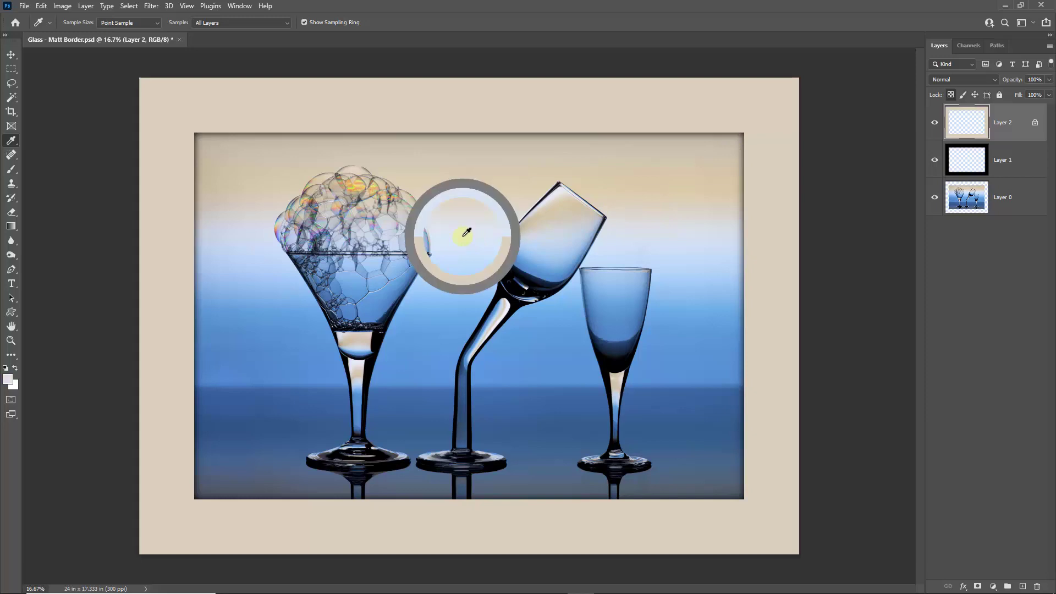
{"action": "key", "text": "alt+BackSpace"}
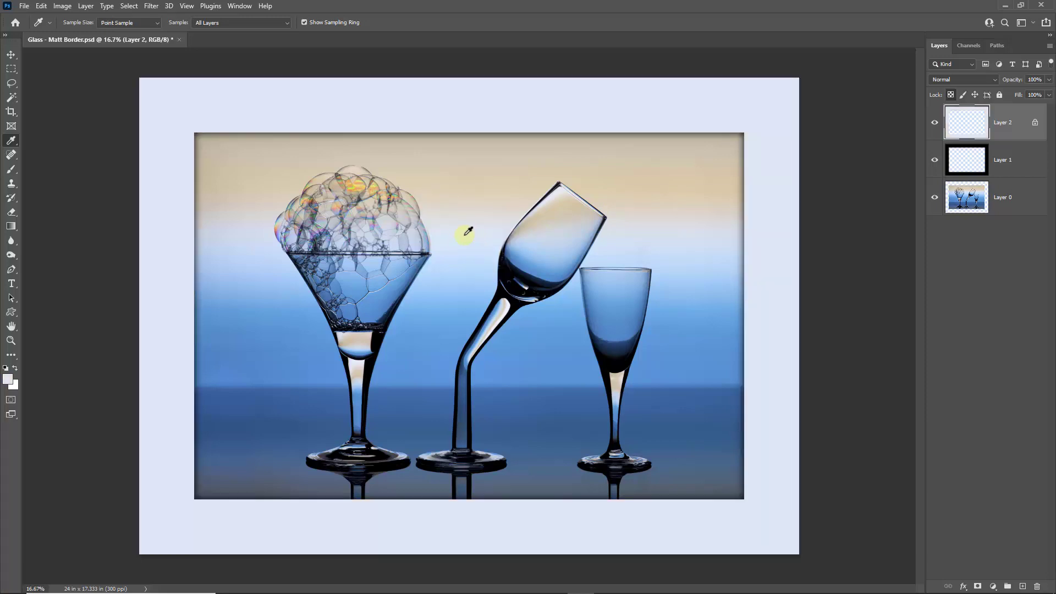
{"action": "left_click", "coordinate": [439, 311]}
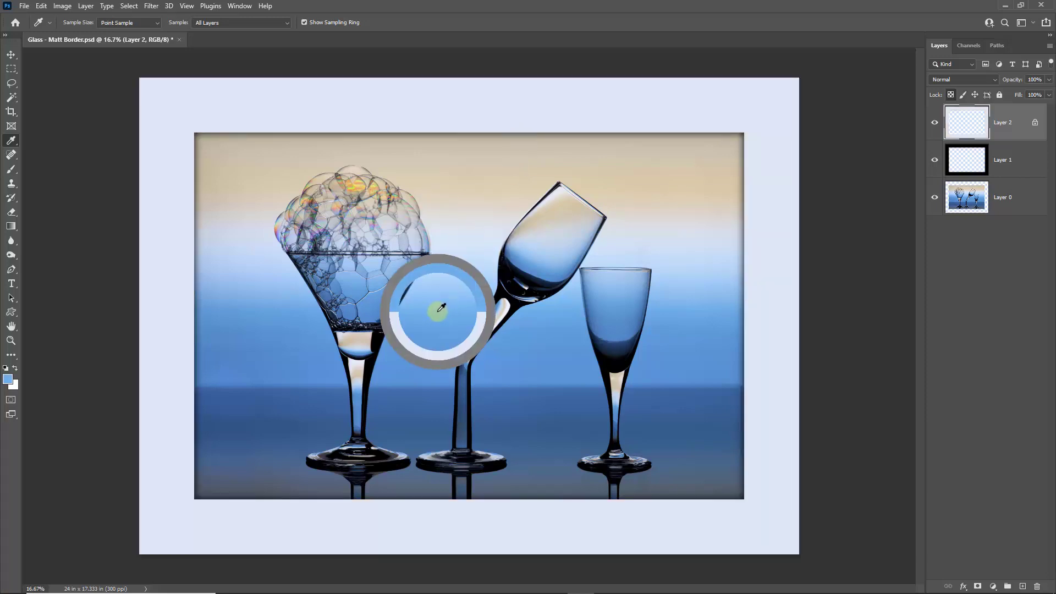
{"action": "key", "text": "alt+BackSpace"}
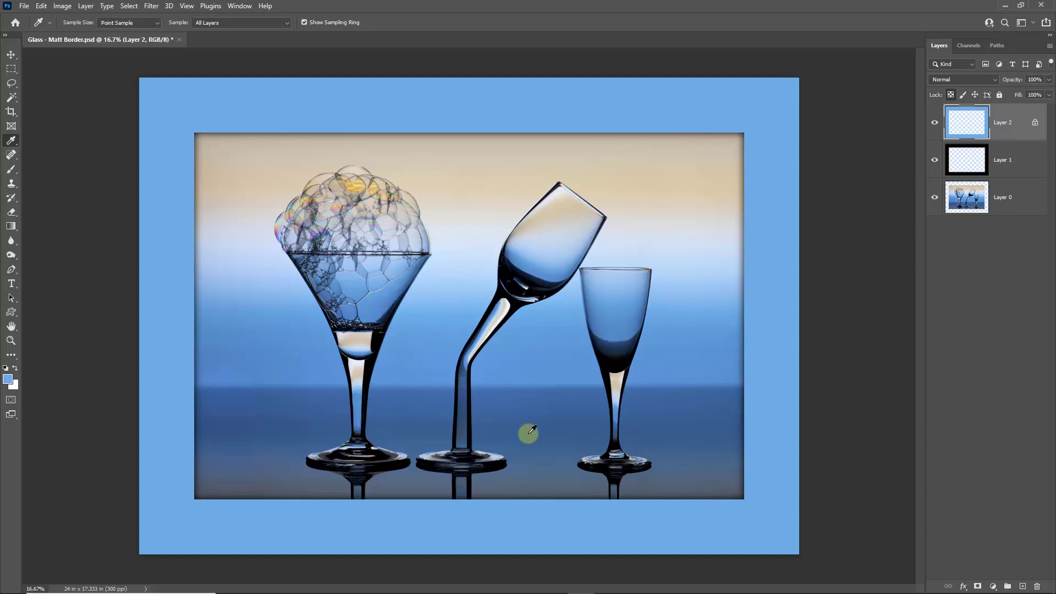
{"action": "left_click", "coordinate": [548, 465]}
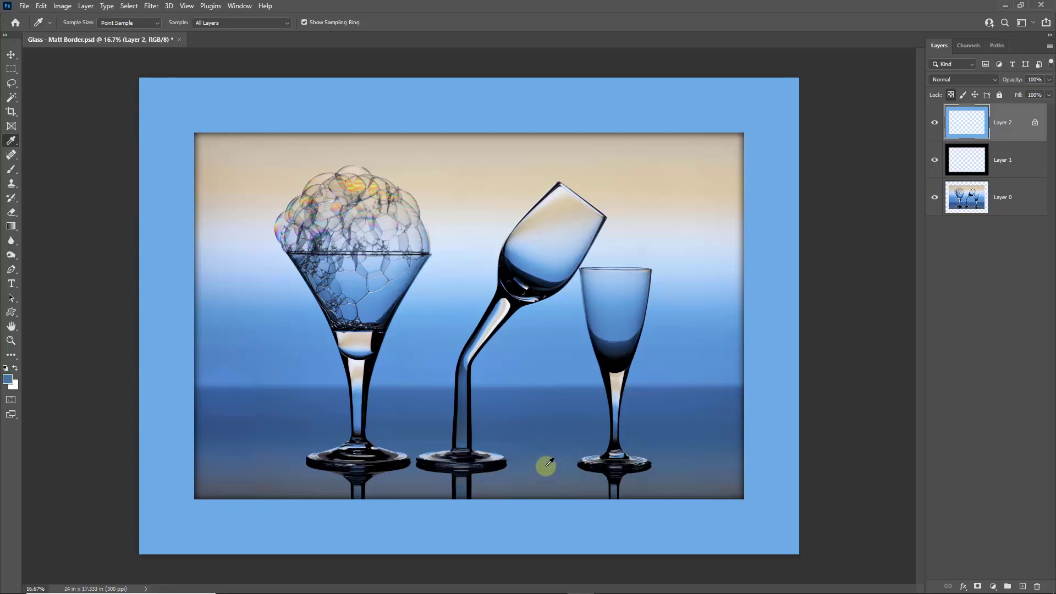
{"action": "key", "text": "alt+BackSpace"}
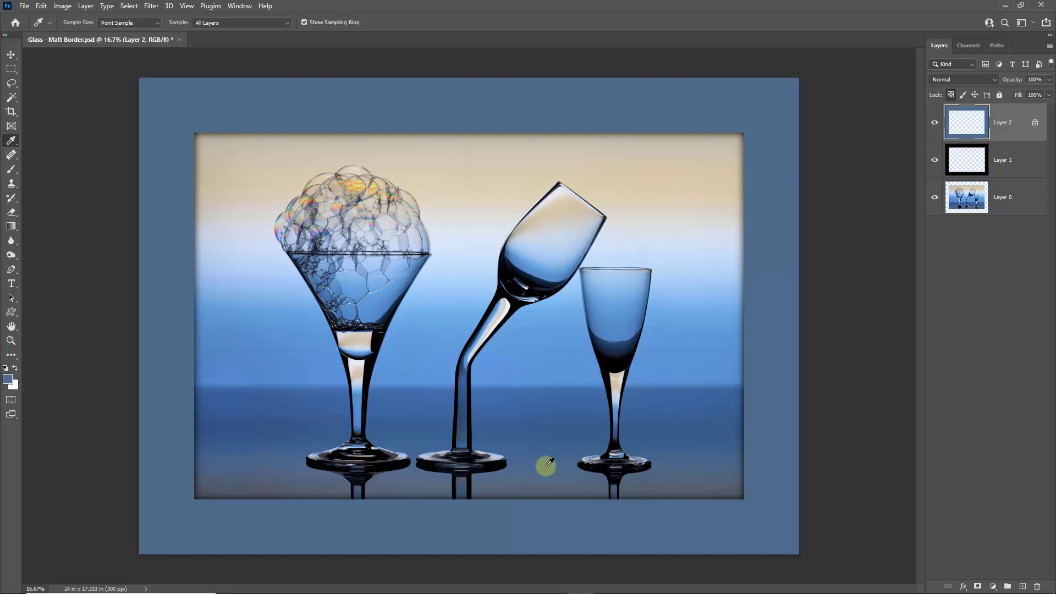
Sample a warm beige from inside the tilted glass and fill the Layer 2 border with it
{"action": "left_click", "coordinate": [659, 207]}
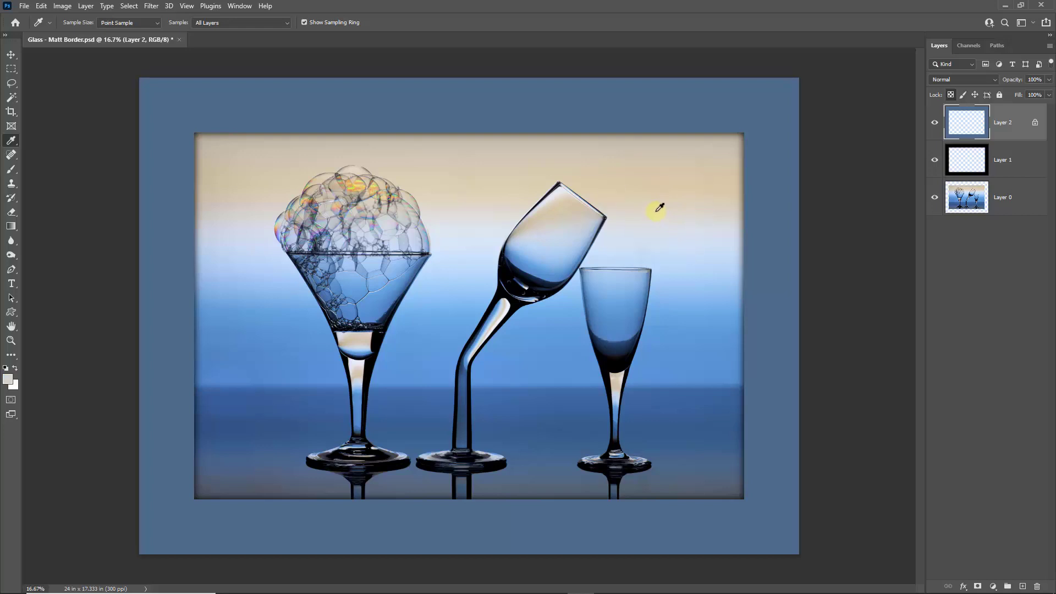
{"action": "left_click", "coordinate": [564, 207]}
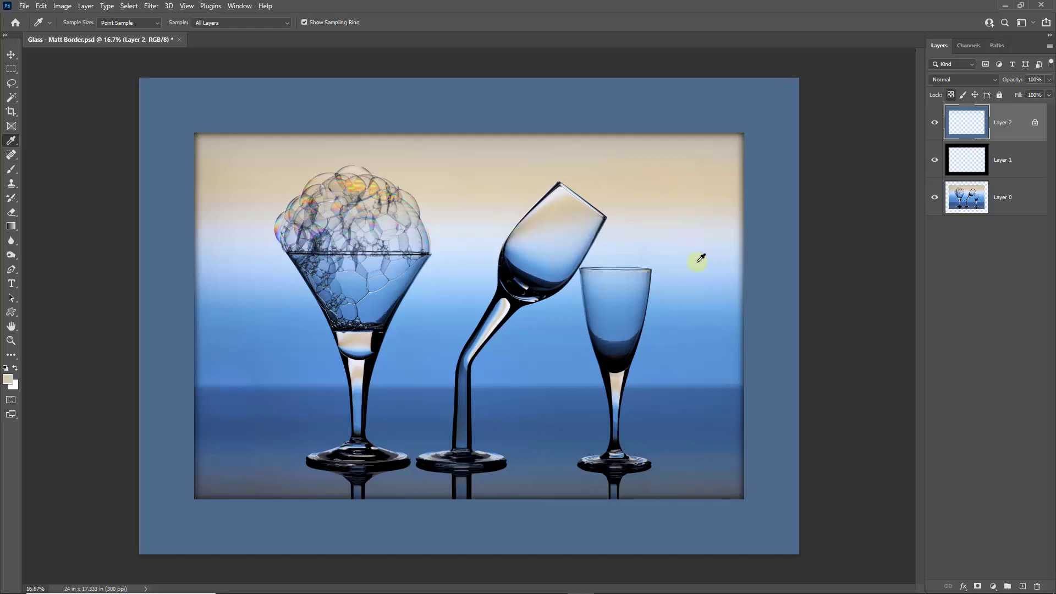
{"action": "key", "text": "alt+BackSpace"}
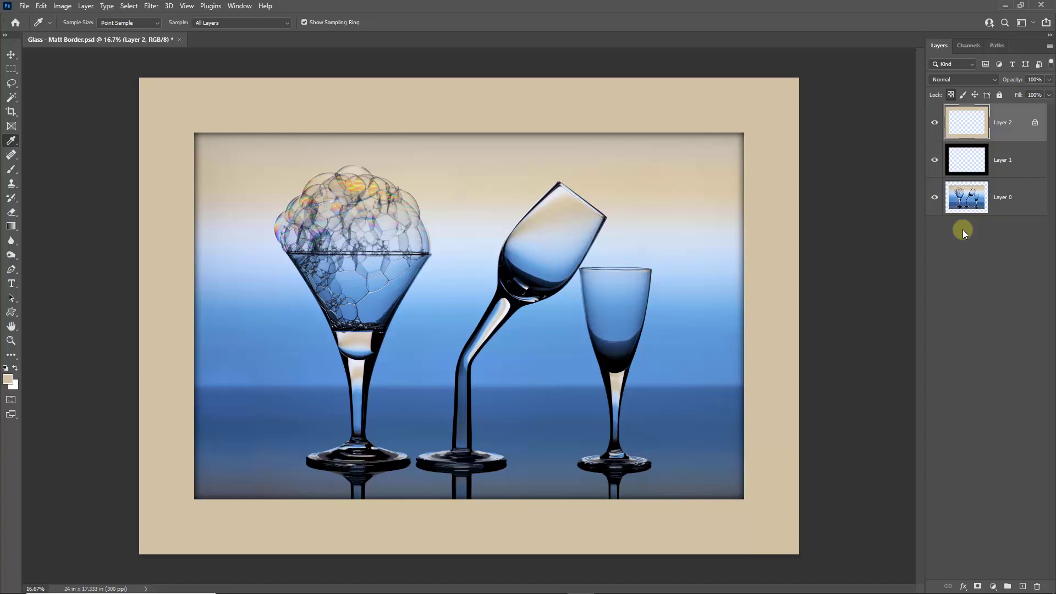
Open a Hue/Saturation adjustment on the Layer 2 border, try hue values of -180 and +36, and reset the hue to 0
{"action": "key", "text": "ctrl+u"}
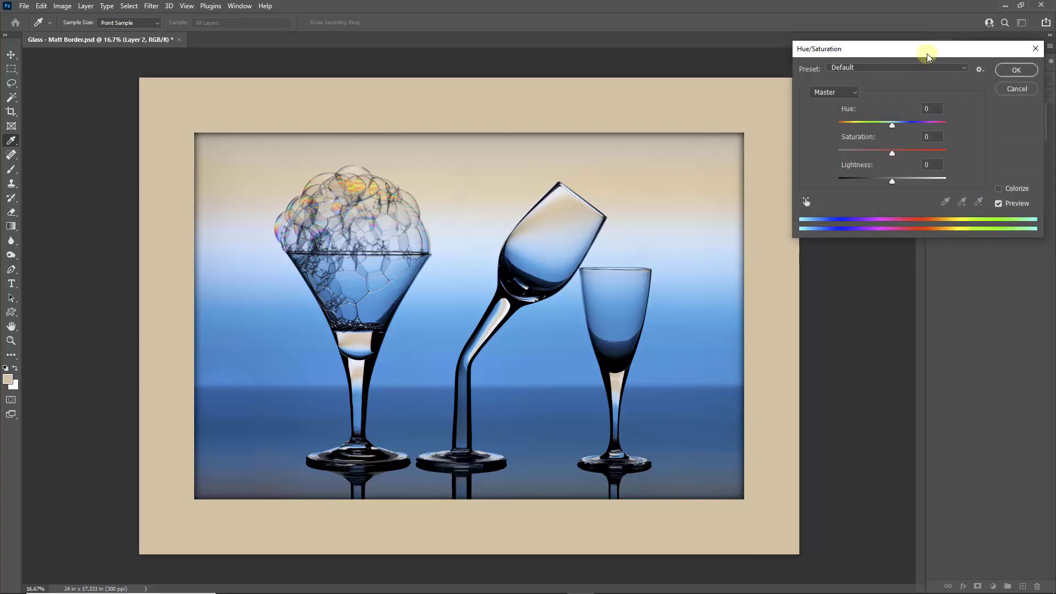
{"action": "left_click_drag", "start_coordinate": [928, 52], "coordinate": [936, 236]}
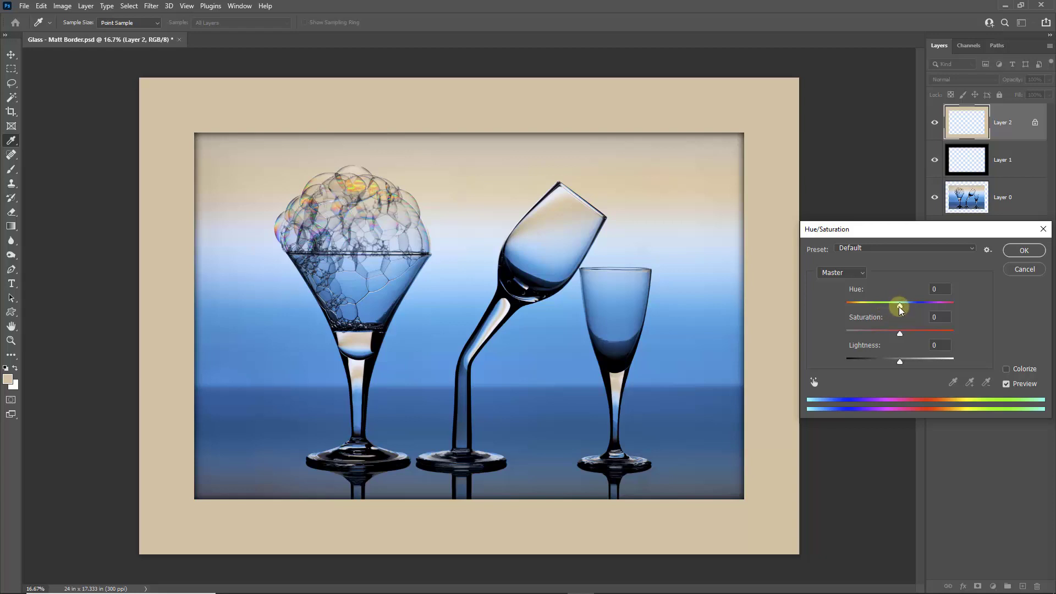
{"action": "left_click_drag", "start_coordinate": [900, 306], "coordinate": [847, 307]}
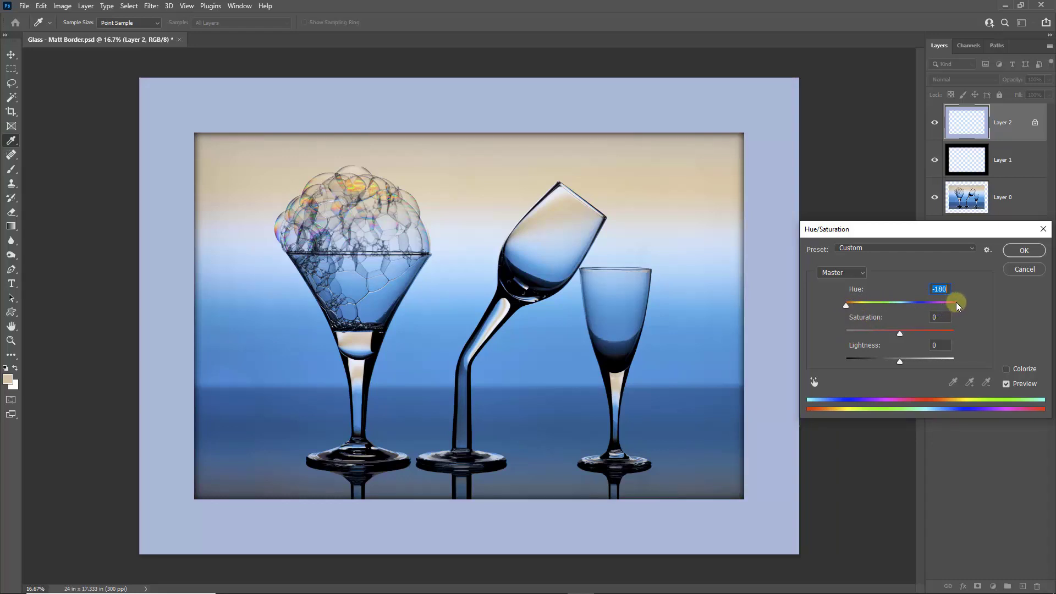
{"action": "left_click_drag", "start_coordinate": [953, 302], "coordinate": [937, 304]}
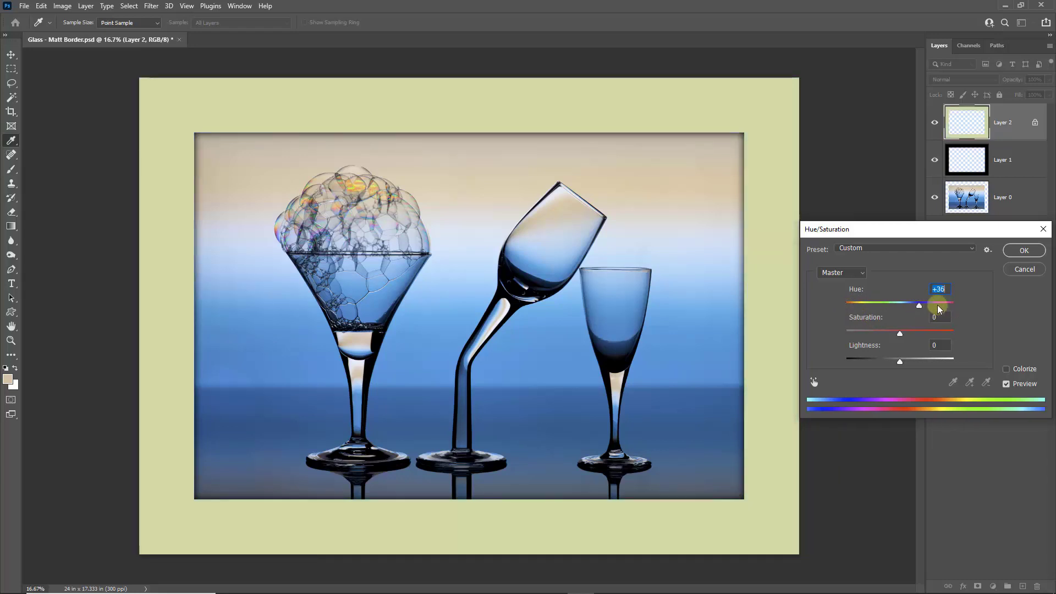
{"action": "type", "text": "0"}
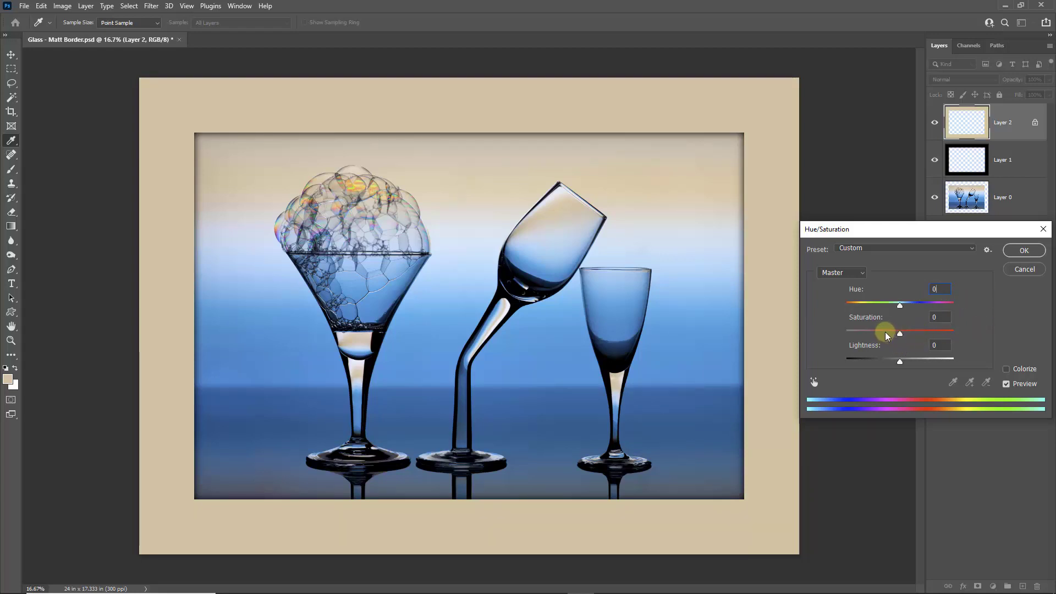
Set the border's saturation to -49, try lightness +36 and -32, settle on +10, and apply the adjustment
{"action": "left_click_drag", "start_coordinate": [885, 334], "coordinate": [874, 335]}
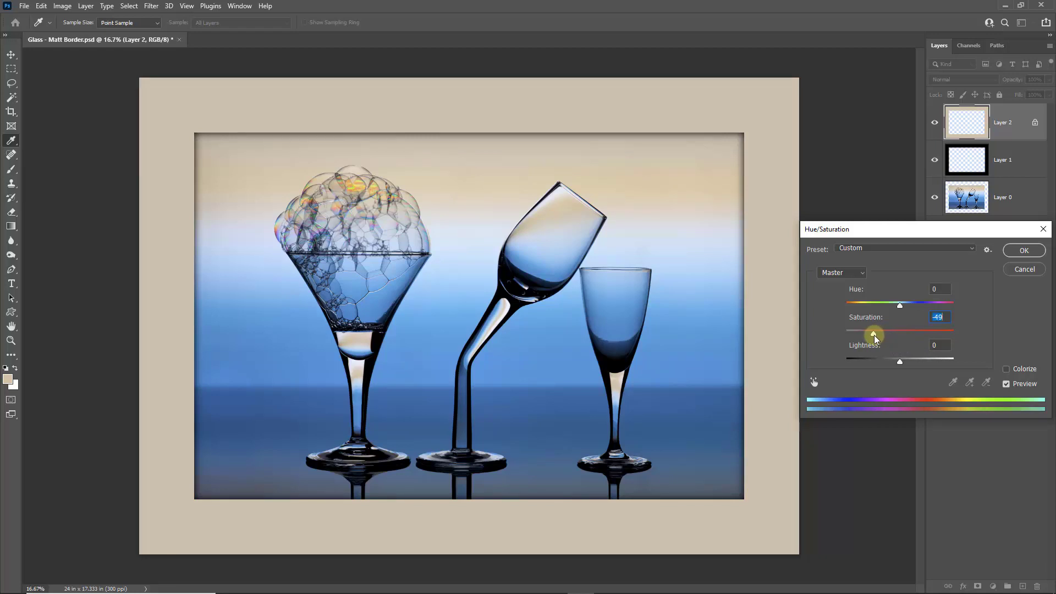
{"action": "left_click", "coordinate": [919, 359]}
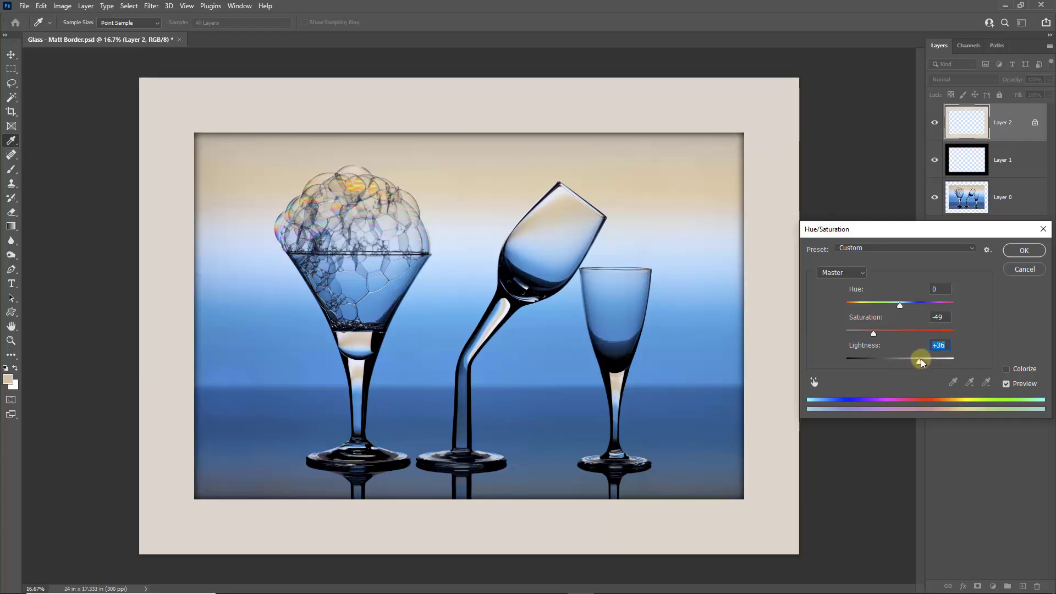
{"action": "left_click", "coordinate": [884, 360]}
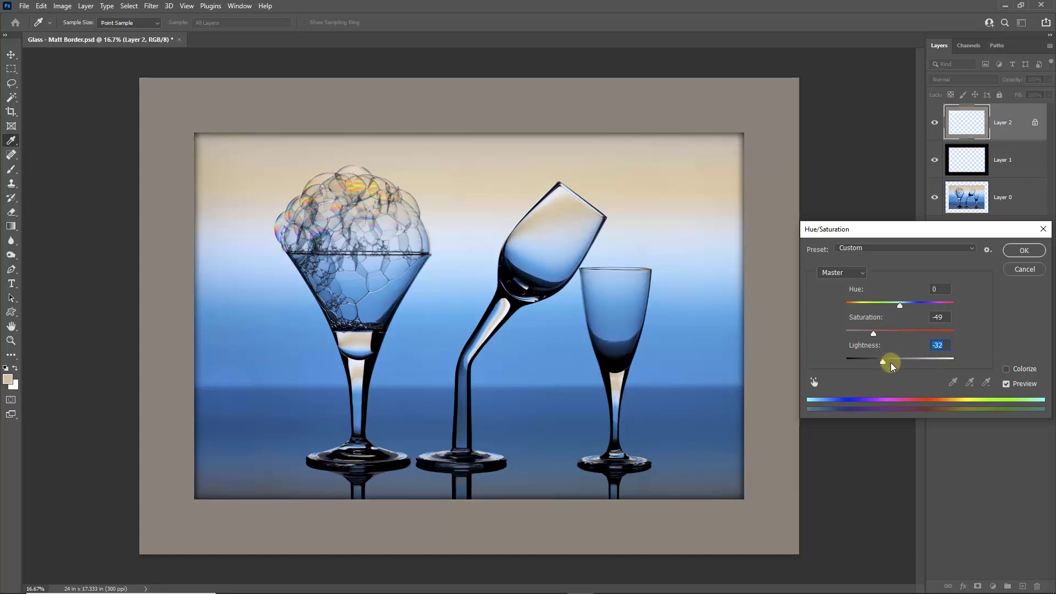
{"action": "left_click_drag", "start_coordinate": [884, 361], "coordinate": [909, 362]}
{"action": "left_click", "coordinate": [1019, 251]}
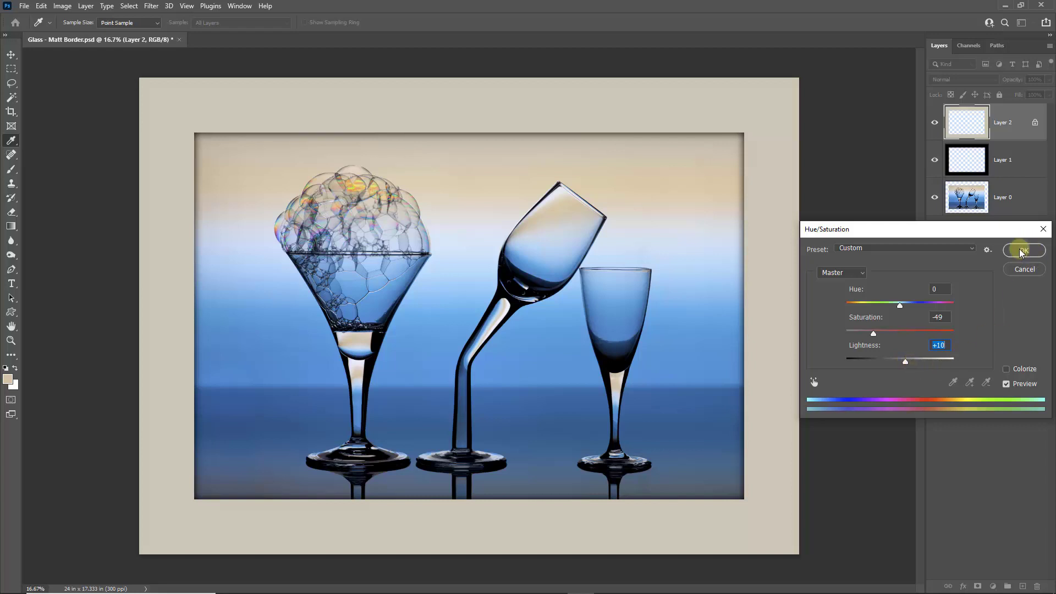